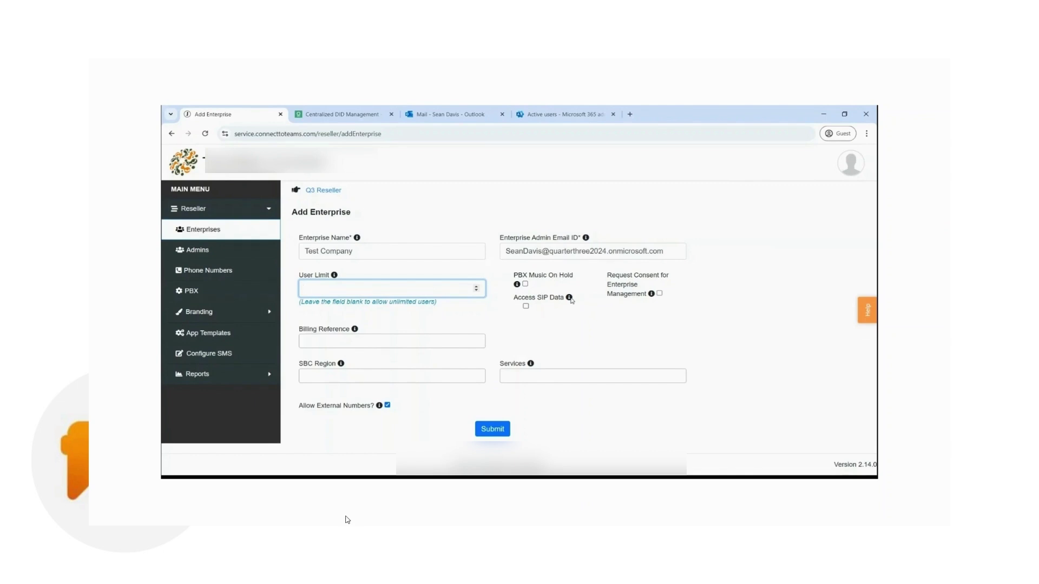
- Turn on the request for enterprise management consent and set the SBC regions to US East 1 and US West
{"action": "left_click", "coordinate": [661, 295]}
{"action": "left_click", "coordinate": [660, 294]}
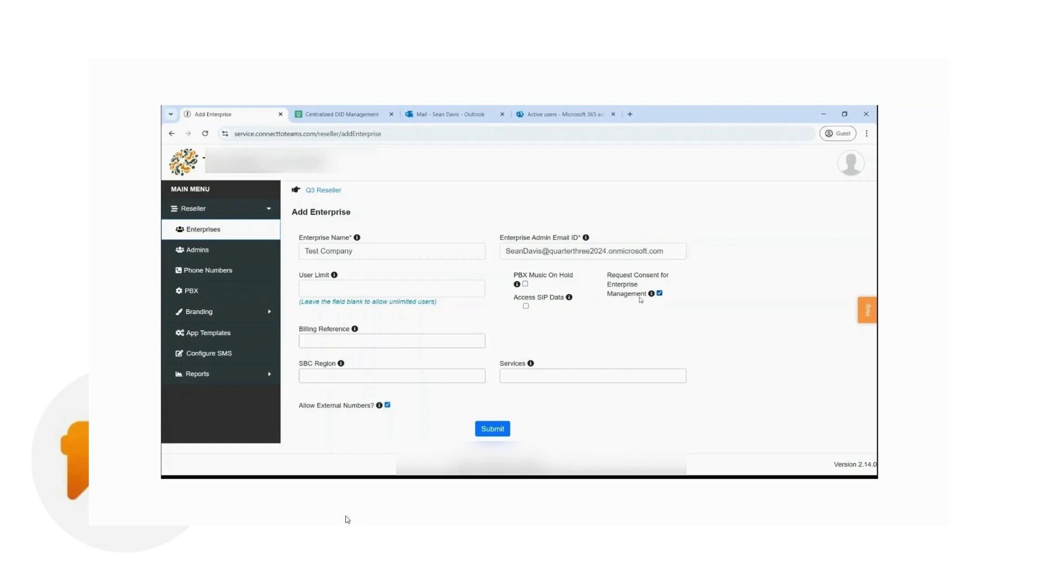
{"action": "left_click", "coordinate": [387, 376]}
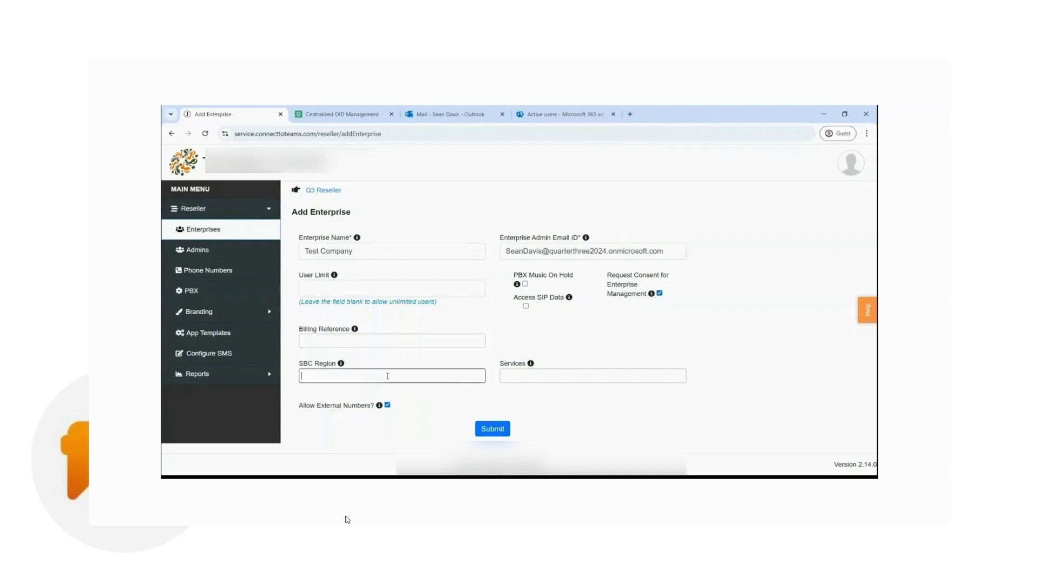
{"action": "scroll", "coordinate": [414, 405], "scroll_direction": "down", "scroll_amount": 5}
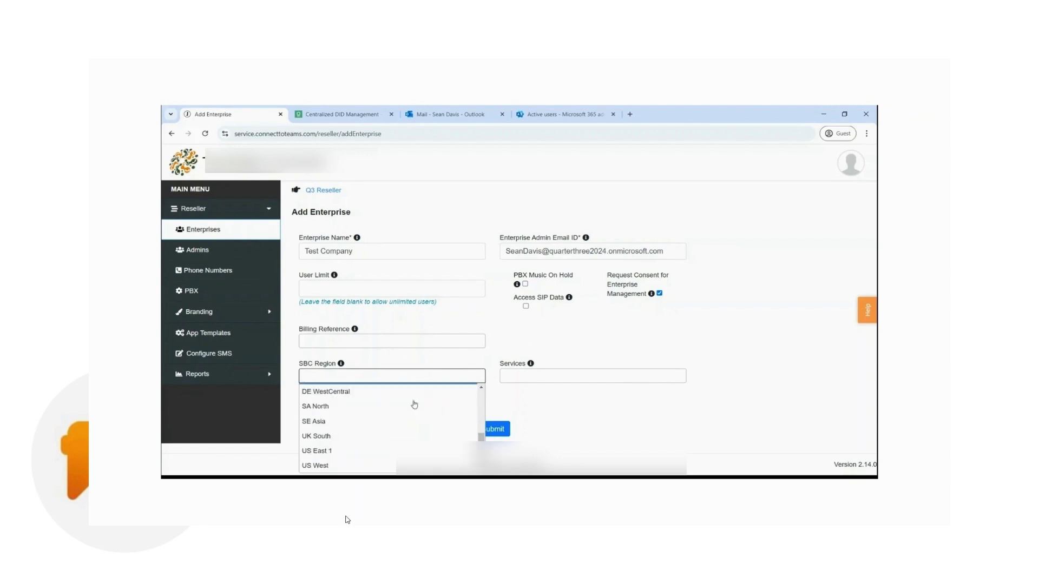
{"action": "left_click", "coordinate": [370, 451]}
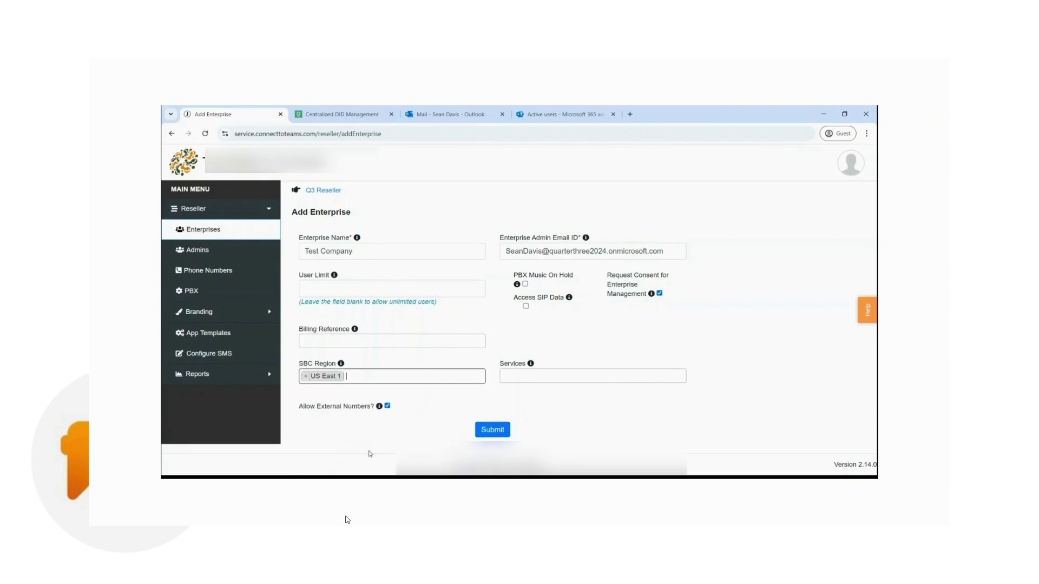
{"action": "left_click", "coordinate": [389, 379]}
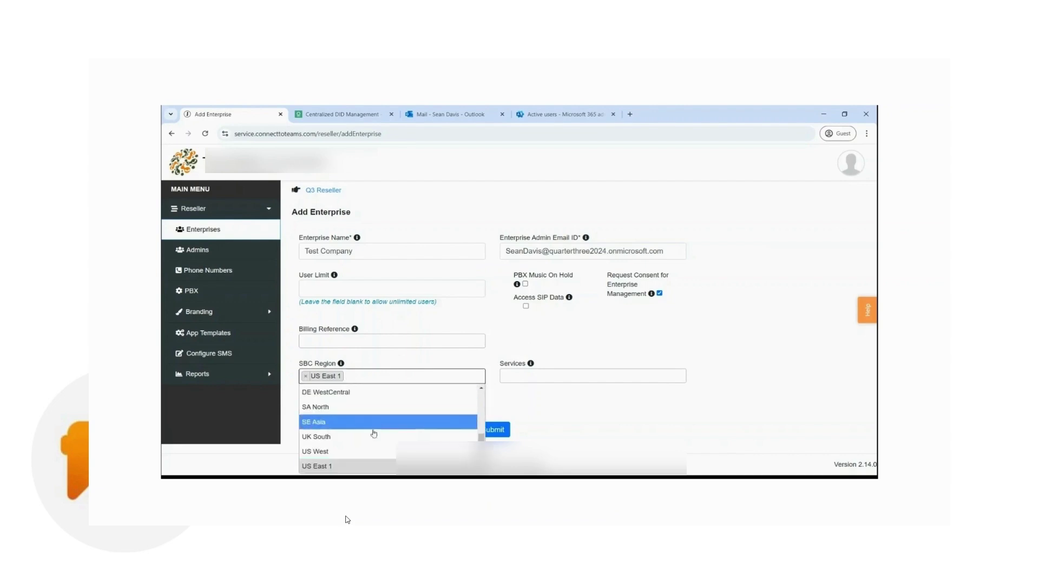
{"action": "left_click", "coordinate": [350, 452]}
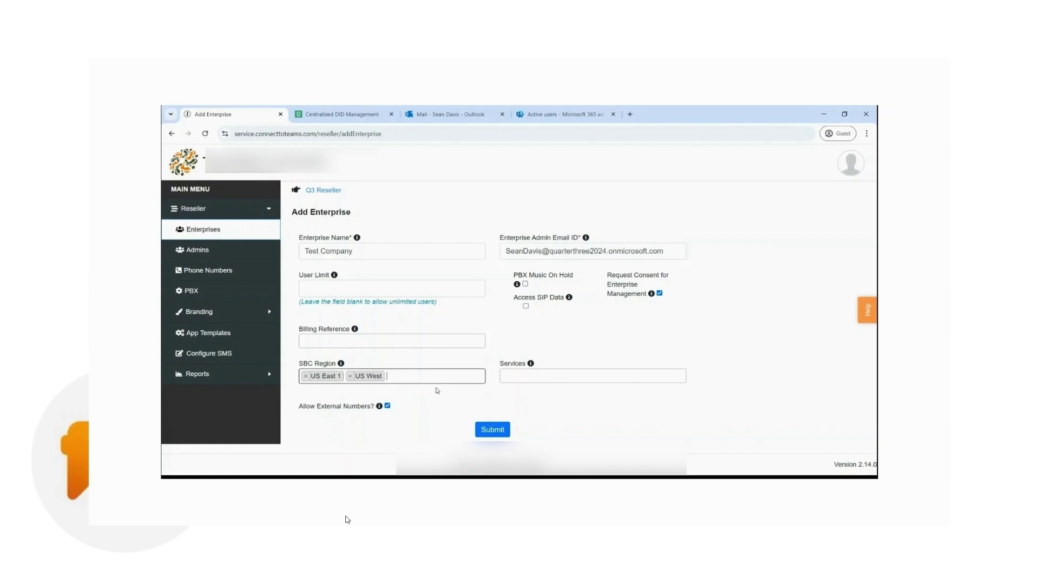
- Select PBX as the service for the new enterprise
{"action": "left_click", "coordinate": [587, 377]}
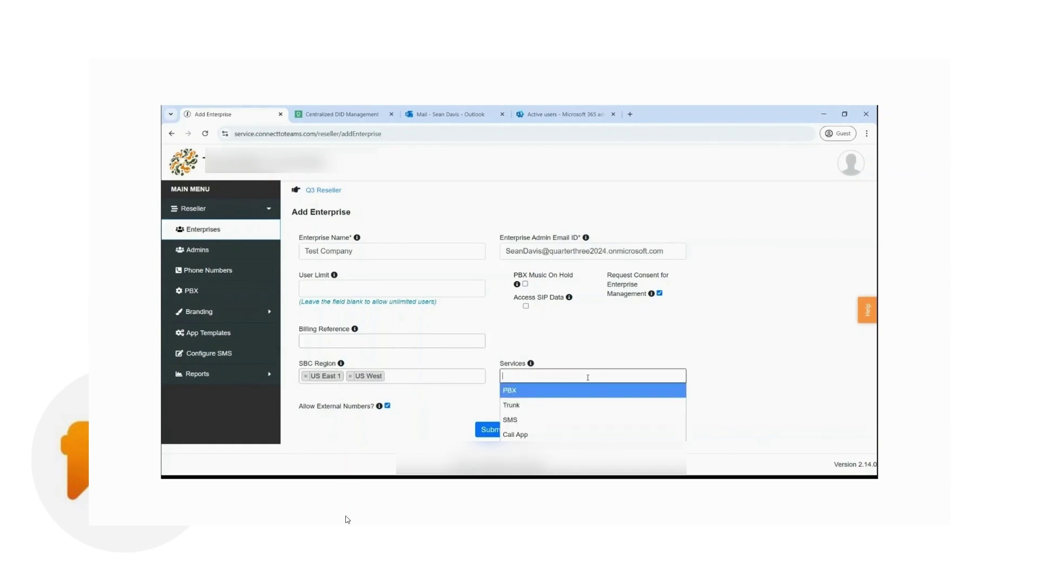
{"action": "left_click", "coordinate": [532, 390]}
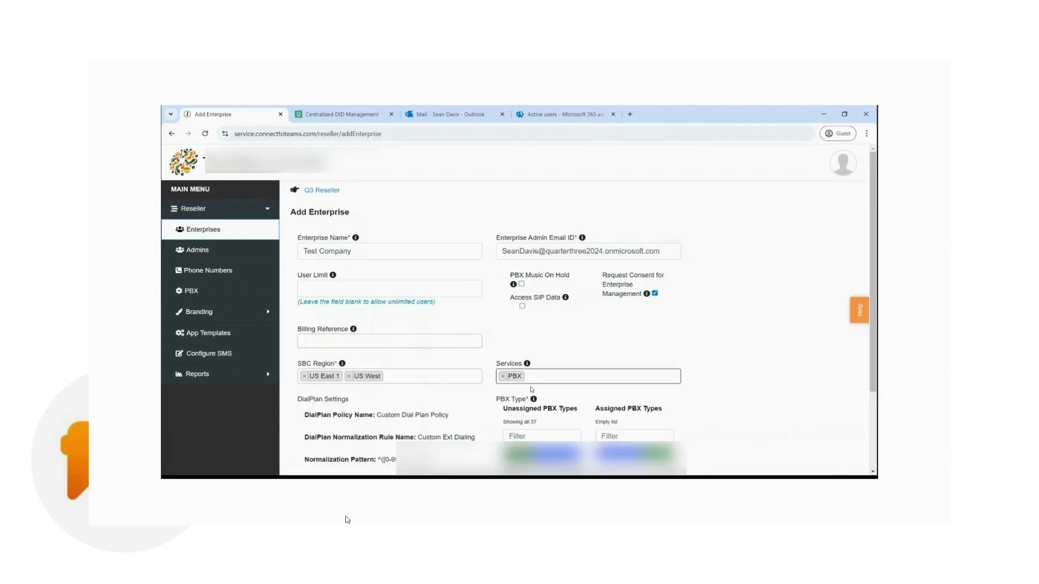
- Add Trunk, SMS and Call App to the enterprise's services
{"action": "left_click", "coordinate": [556, 373]}
{"action": "left_click", "coordinate": [541, 401]}
{"action": "left_click", "coordinate": [580, 379]}
{"action": "left_click", "coordinate": [580, 420]}
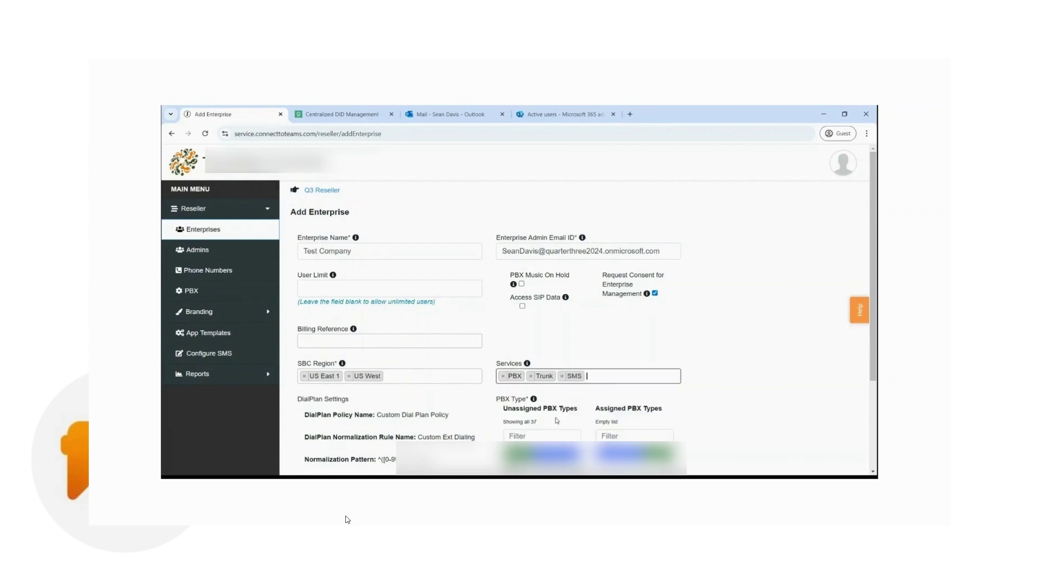
{"action": "left_click", "coordinate": [580, 420]}
{"action": "left_click", "coordinate": [614, 378]}
{"action": "left_click", "coordinate": [569, 421]}
{"action": "left_click", "coordinate": [601, 379]}
{"action": "left_click", "coordinate": [579, 434]}
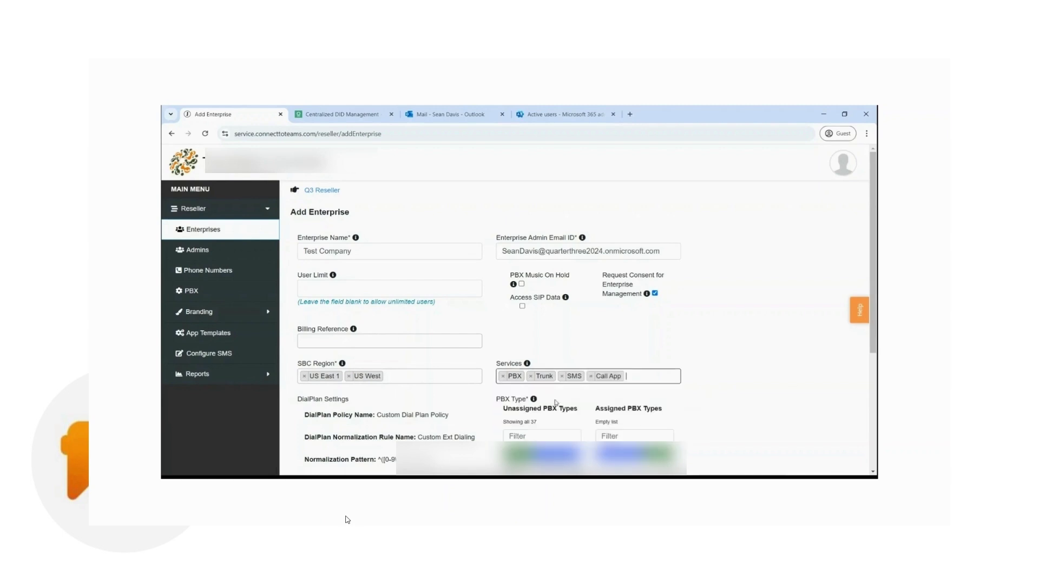
- Remove Trunk, SMS and Call App from the enterprise's services, keeping only PBX
{"action": "left_click", "coordinate": [530, 378]}
{"action": "left_click", "coordinate": [531, 378]}
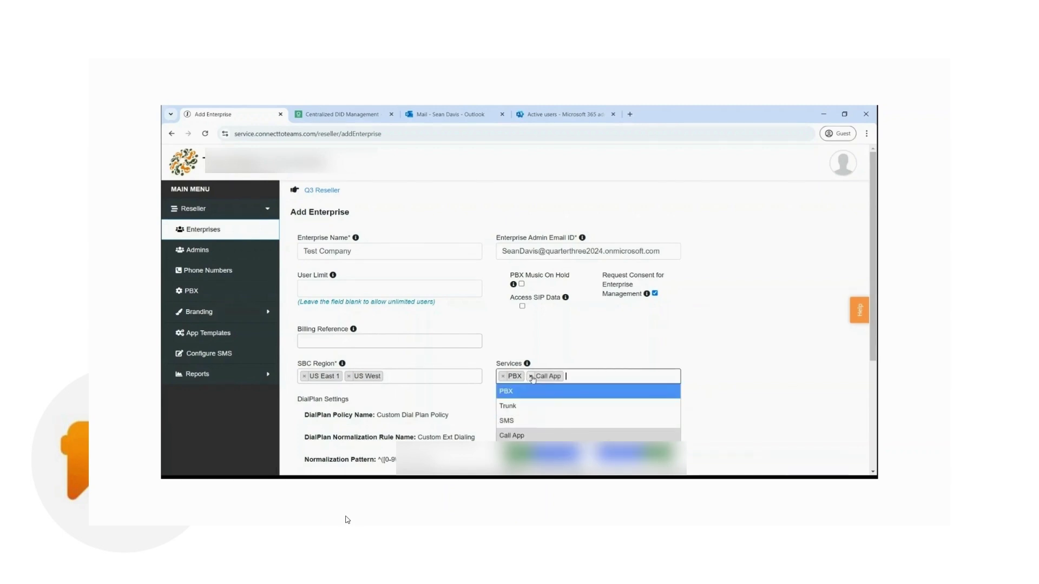
{"action": "left_click", "coordinate": [531, 378]}
{"action": "left_click", "coordinate": [759, 329]}
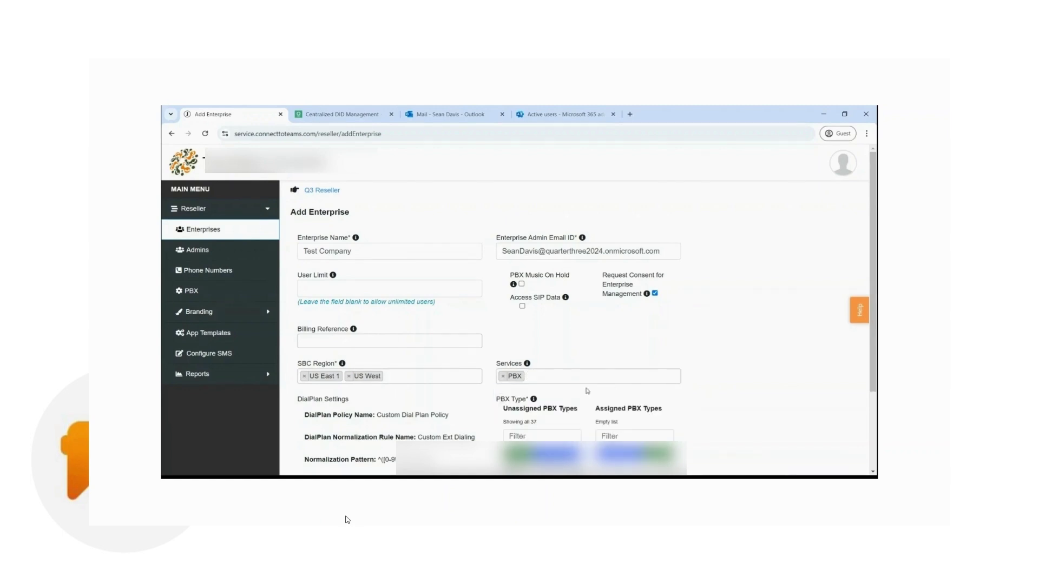
- Assign Netsapiens as the enterprise's PBX type
{"action": "scroll", "coordinate": [583, 394], "scroll_direction": "down", "scroll_amount": 2}
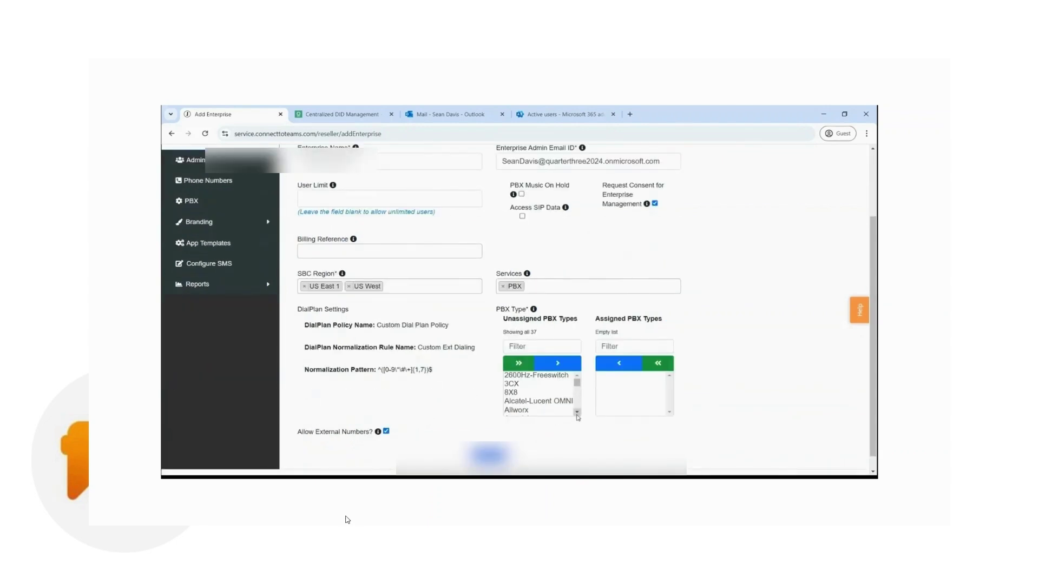
{"action": "left_click", "coordinate": [577, 413]}
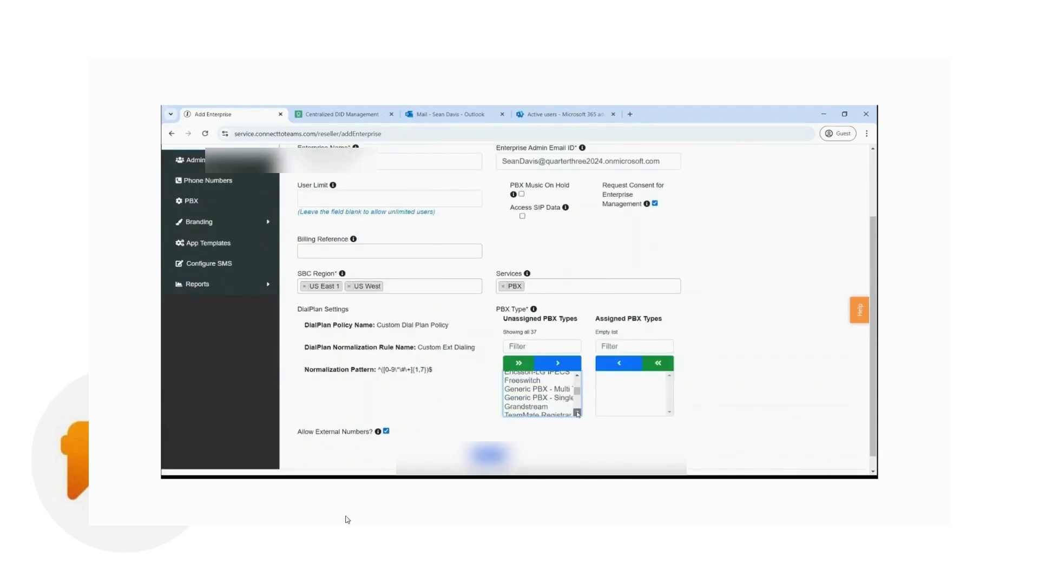
{"action": "left_click", "coordinate": [577, 413]}
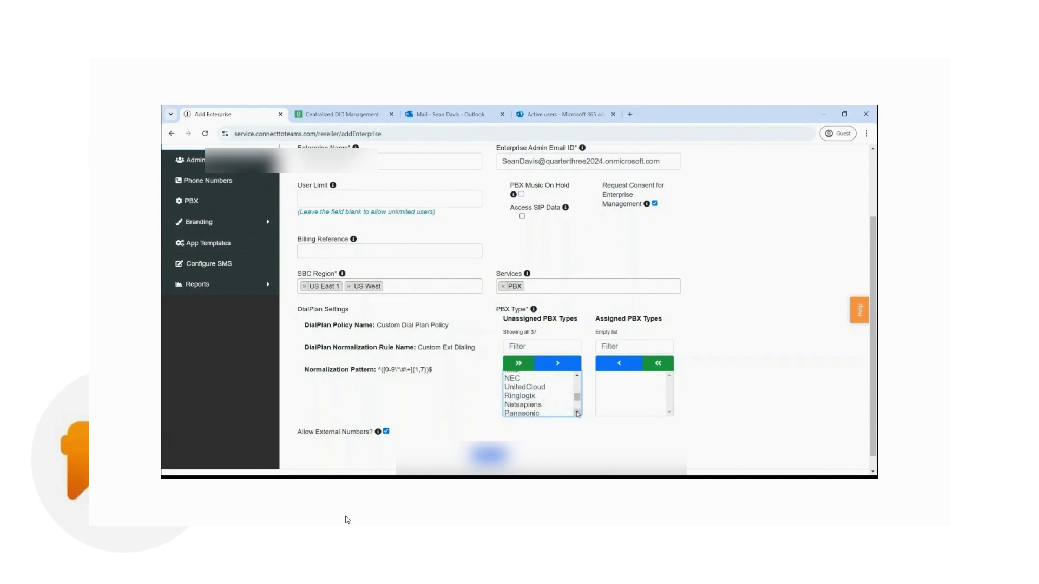
{"action": "left_click", "coordinate": [543, 406]}
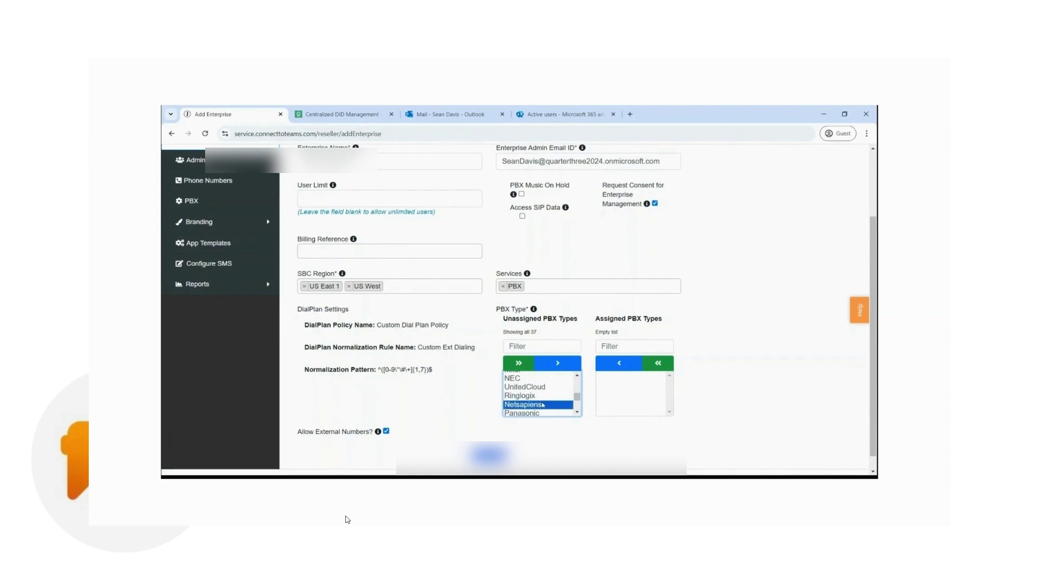
{"action": "left_click", "coordinate": [559, 362]}
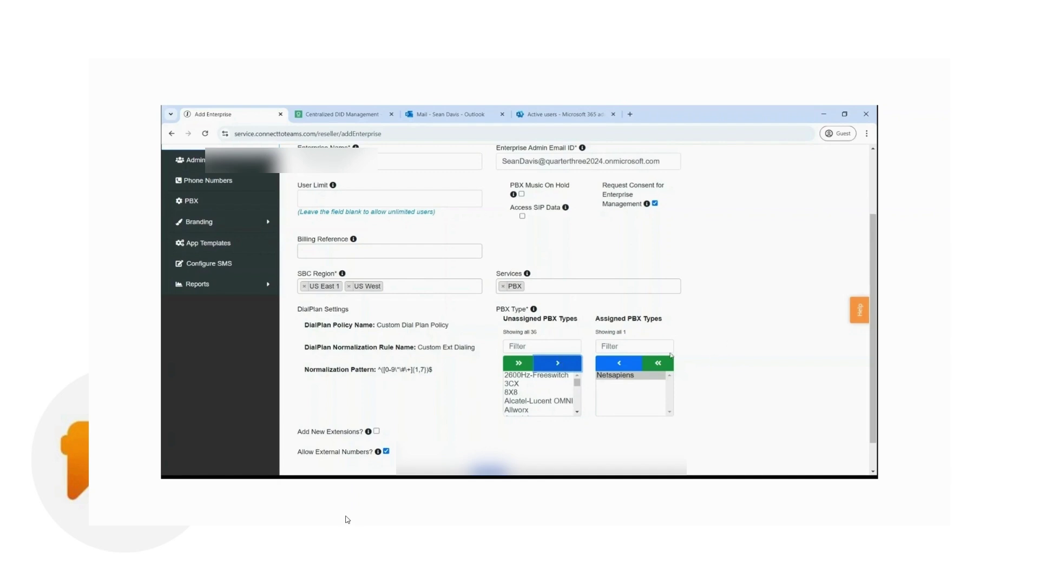
{"action": "left_click_drag", "start_coordinate": [608, 322], "coordinate": [662, 320]}
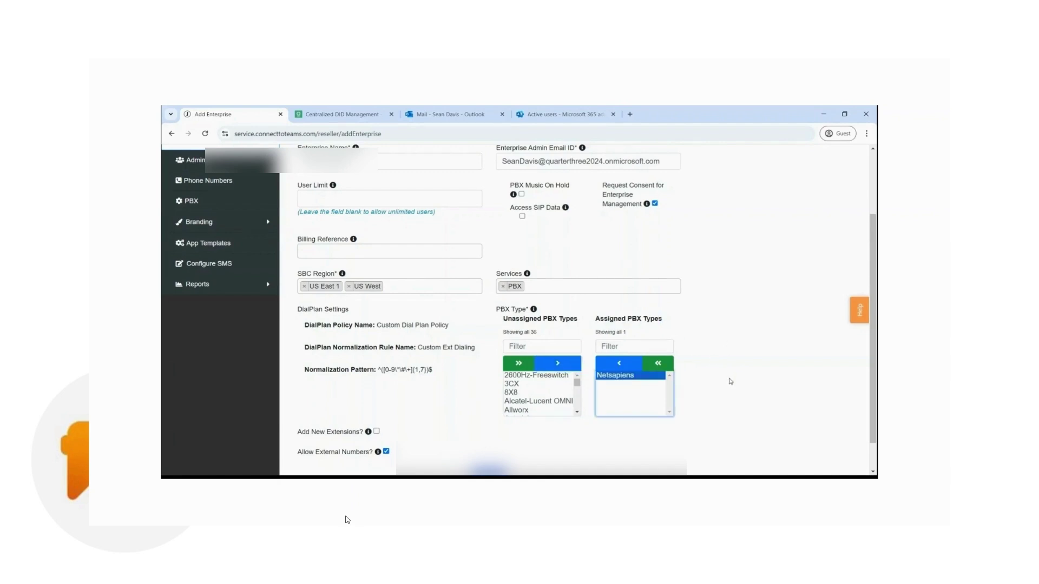
- Enable adding new extensions, review the enterprise form and submit it
{"action": "scroll", "coordinate": [730, 382], "scroll_direction": "down", "scroll_amount": 1}
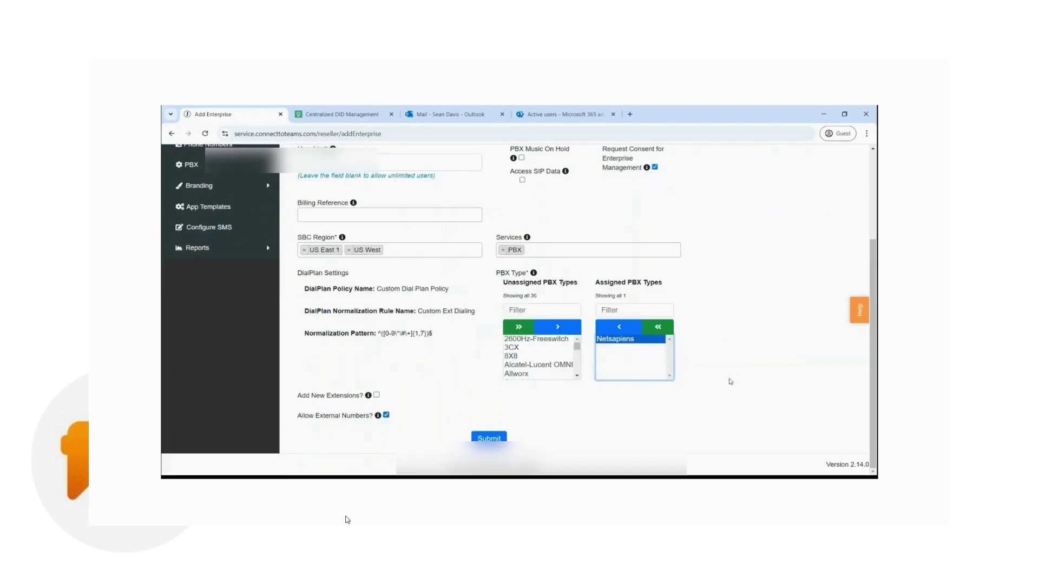
{"action": "left_click", "coordinate": [377, 396]}
{"action": "scroll", "coordinate": [453, 403], "scroll_direction": "up", "scroll_amount": 3}
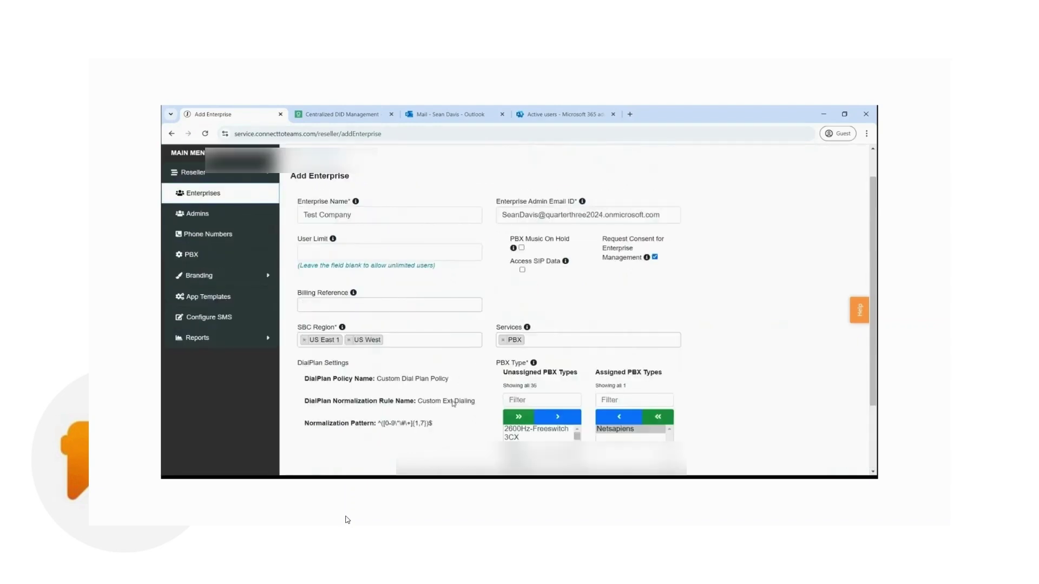
{"action": "scroll", "coordinate": [453, 403], "scroll_direction": "up", "scroll_amount": 1}
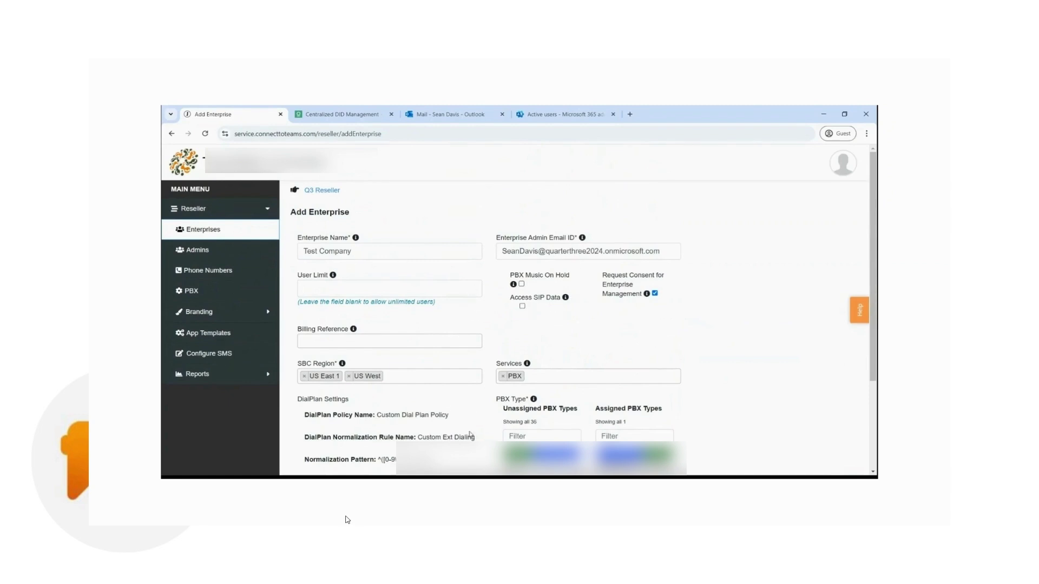
{"action": "scroll", "coordinate": [470, 434], "scroll_direction": "down", "scroll_amount": 3}
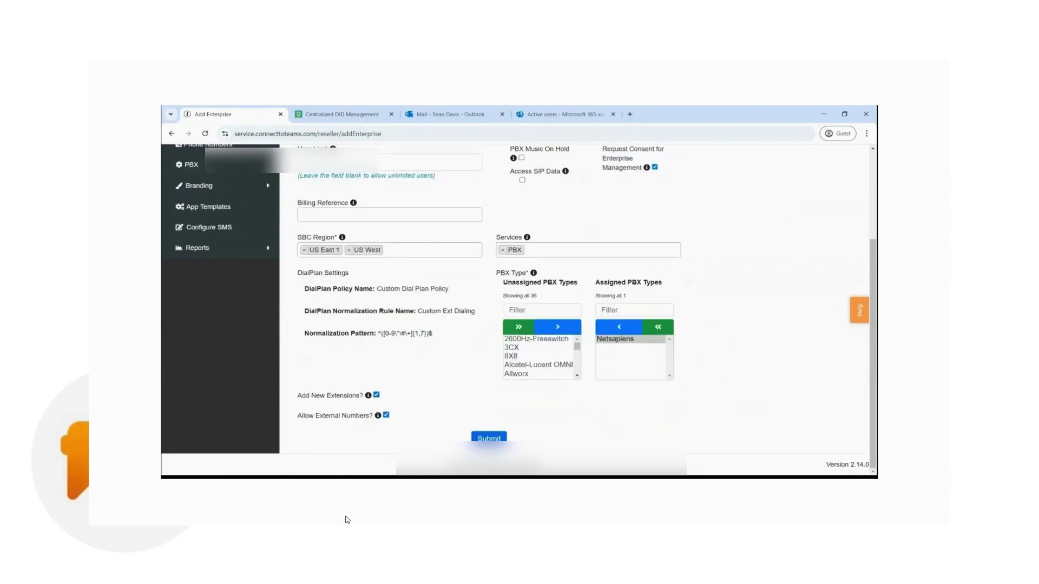
{"action": "left_click", "coordinate": [488, 439]}
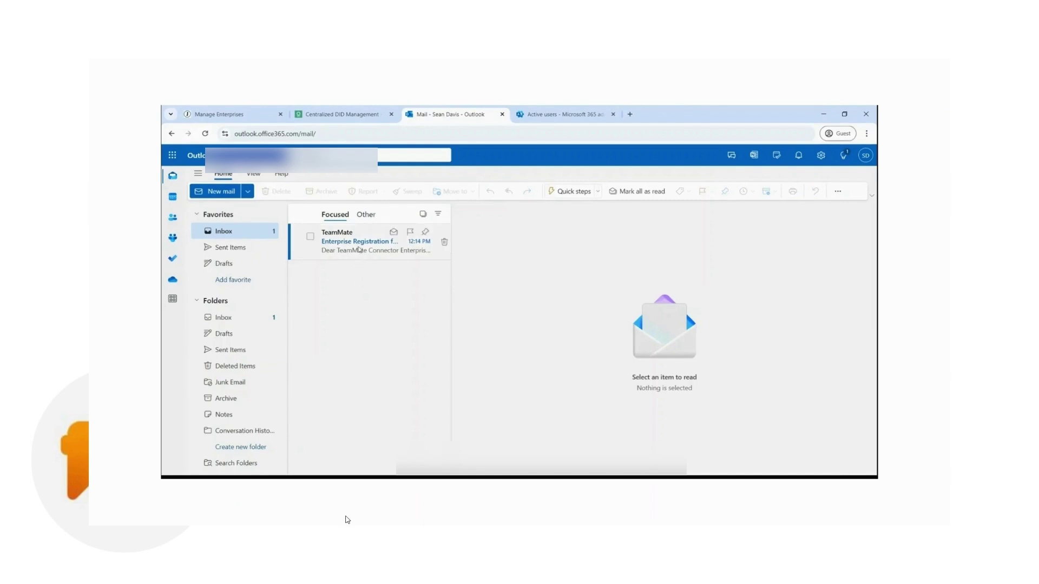
- Open TeamMate's enterprise registration email in Outlook and accept the permissions for Connect to Teams UserSync App
{"action": "left_click", "coordinate": [359, 249]}
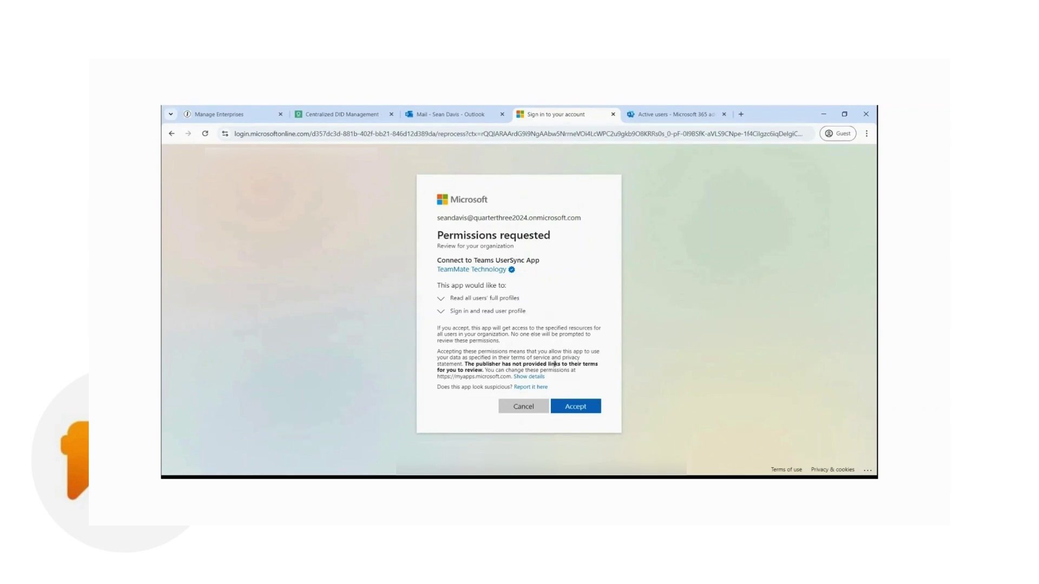
{"action": "left_click", "coordinate": [590, 409]}
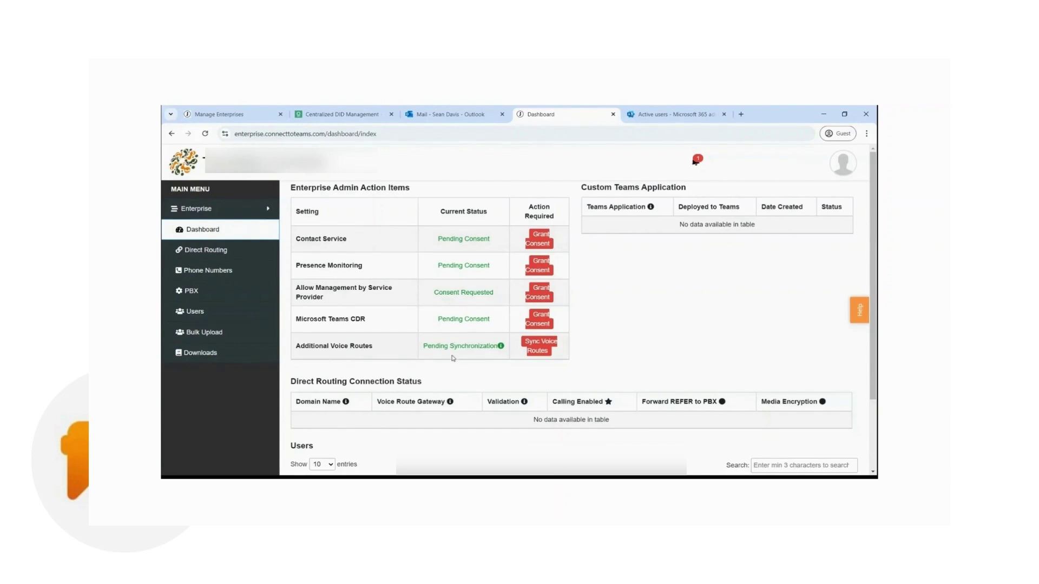
- Grant consent for Allow Management by Service Provider and accept the ConnecttoTeams Enterprise Management permissions
{"action": "left_click_drag", "start_coordinate": [294, 290], "coordinate": [341, 297]}
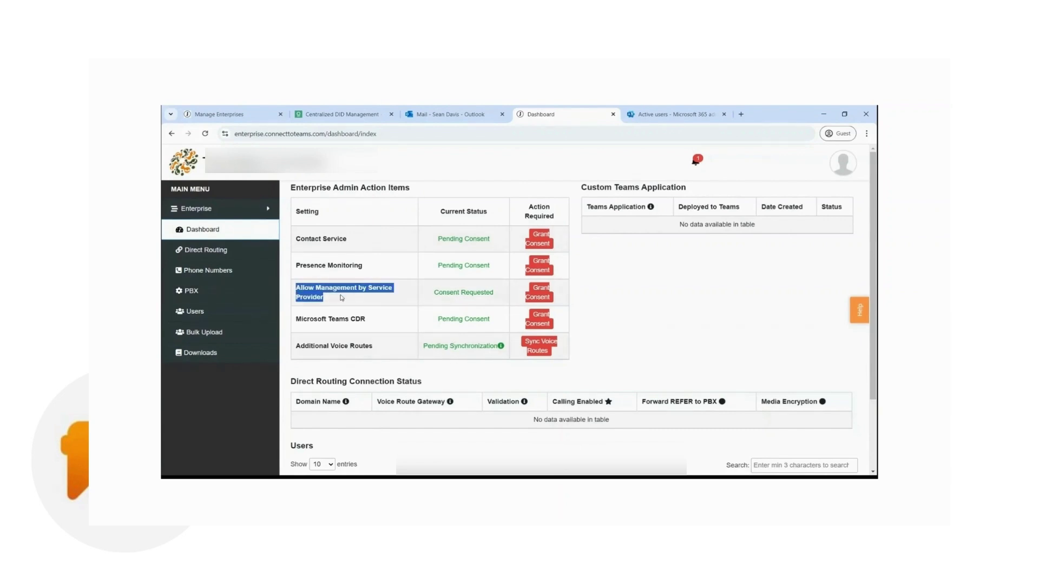
{"action": "left_click", "coordinate": [357, 299]}
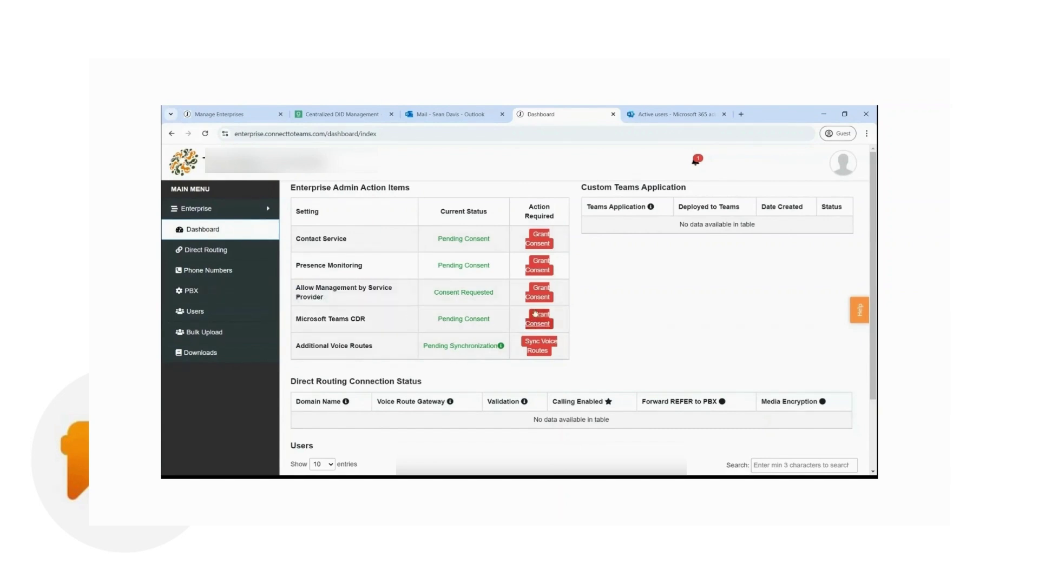
{"action": "left_click", "coordinate": [535, 293]}
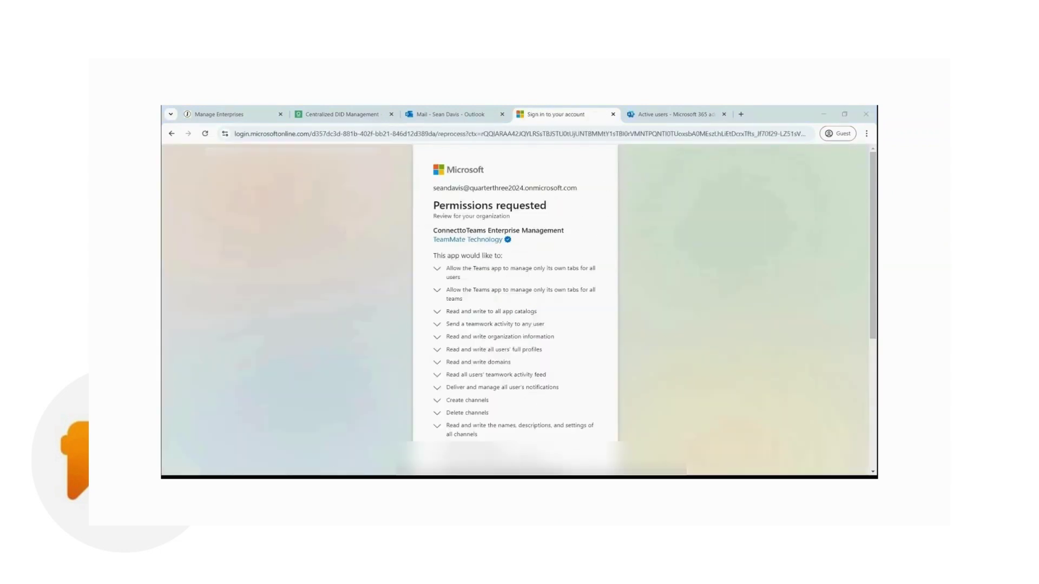
{"action": "left_click", "coordinate": [759, 313]}
{"action": "scroll", "coordinate": [577, 336], "scroll_direction": "down", "scroll_amount": 1}
{"action": "scroll", "coordinate": [577, 336], "scroll_direction": "down", "scroll_amount": 4}
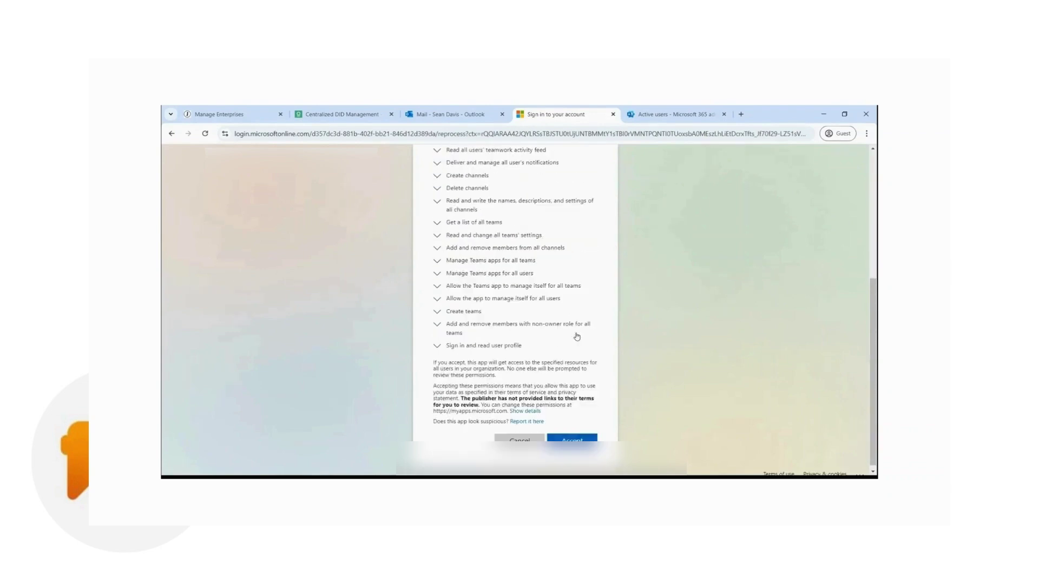
{"action": "scroll", "coordinate": [577, 336], "scroll_direction": "down", "scroll_amount": 1}
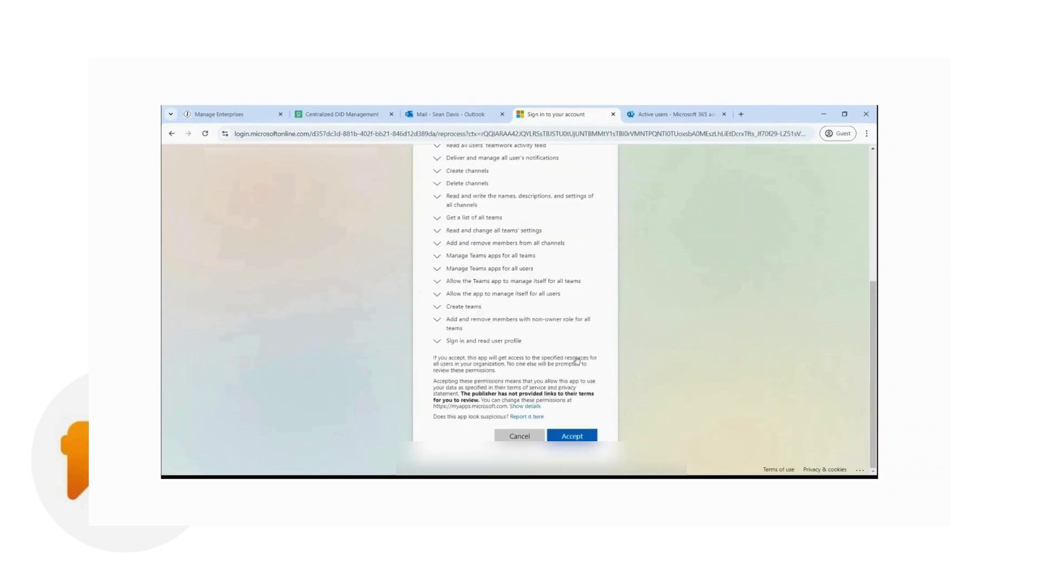
{"action": "left_click", "coordinate": [590, 437]}
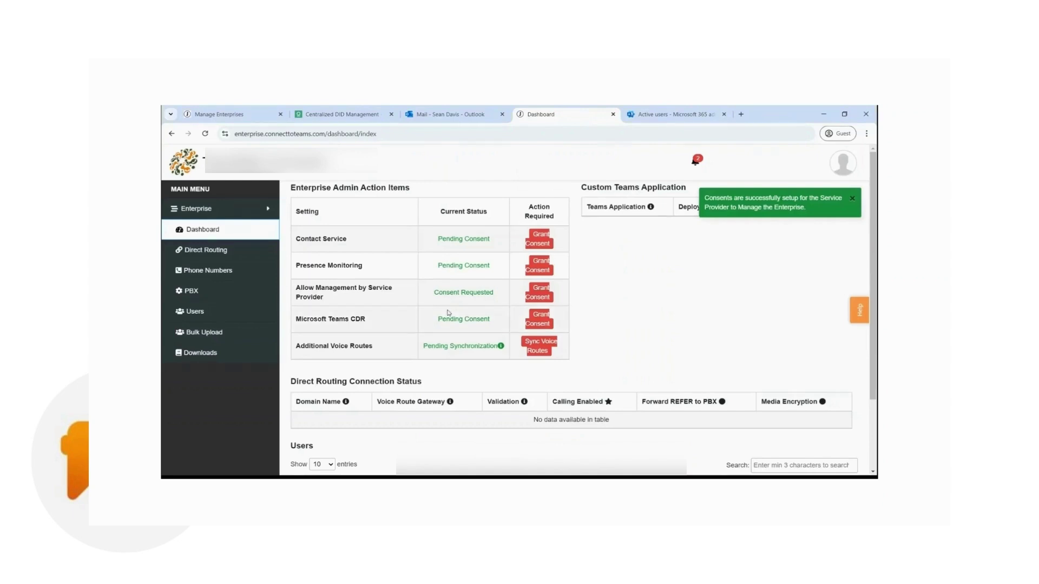
{"action": "left_click_drag", "start_coordinate": [441, 294], "coordinate": [495, 296]}
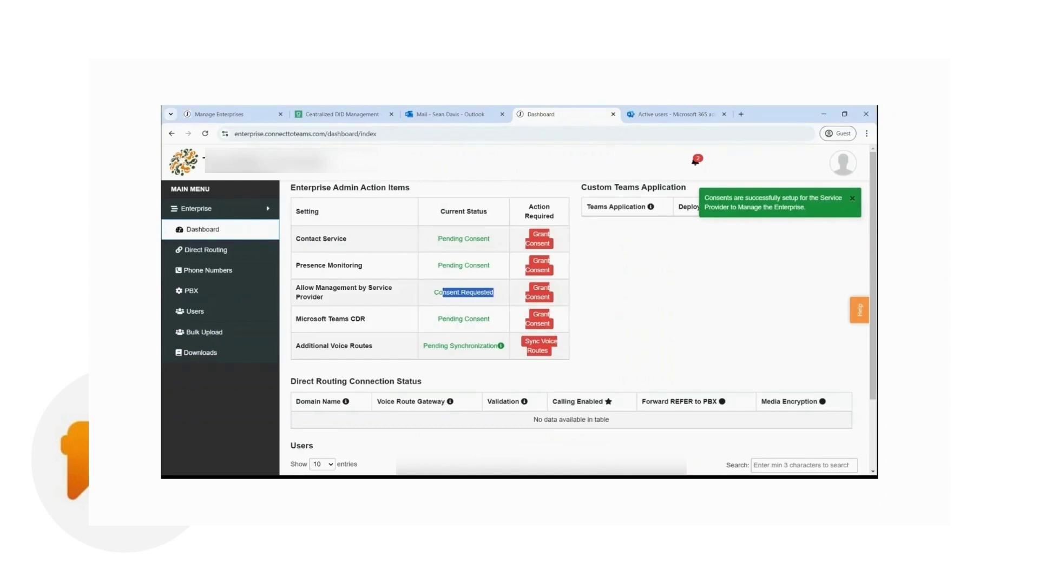
{"action": "left_click", "coordinate": [547, 294]}
{"action": "left_click_drag", "start_coordinate": [705, 199], "coordinate": [807, 209]}
{"action": "left_click", "coordinate": [807, 209]}
- Return to the reseller portal, reload the enterprise list and open the Test Company dashboard
{"action": "left_click", "coordinate": [228, 118]}
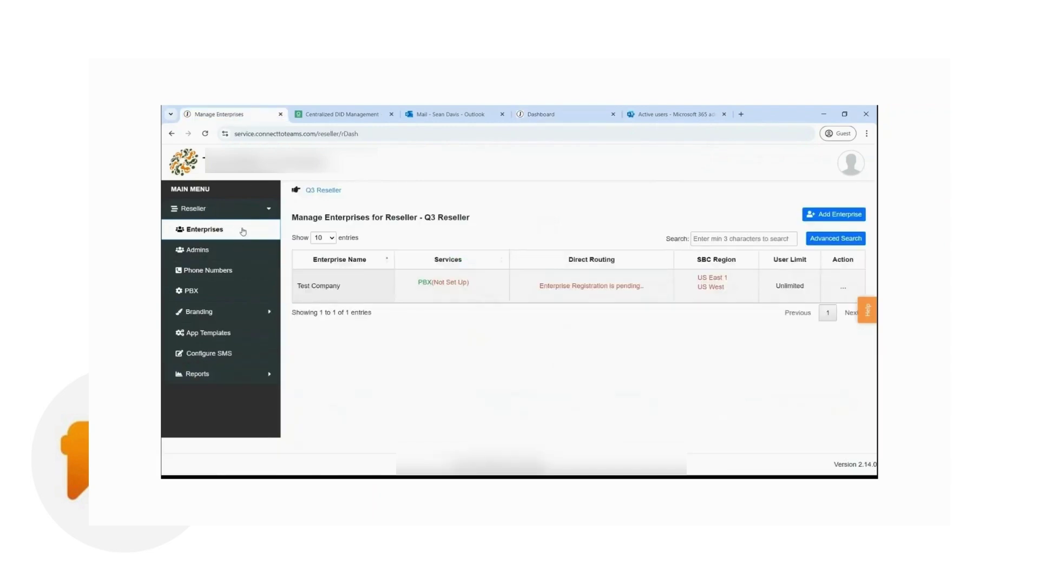
{"action": "left_click", "coordinate": [243, 231]}
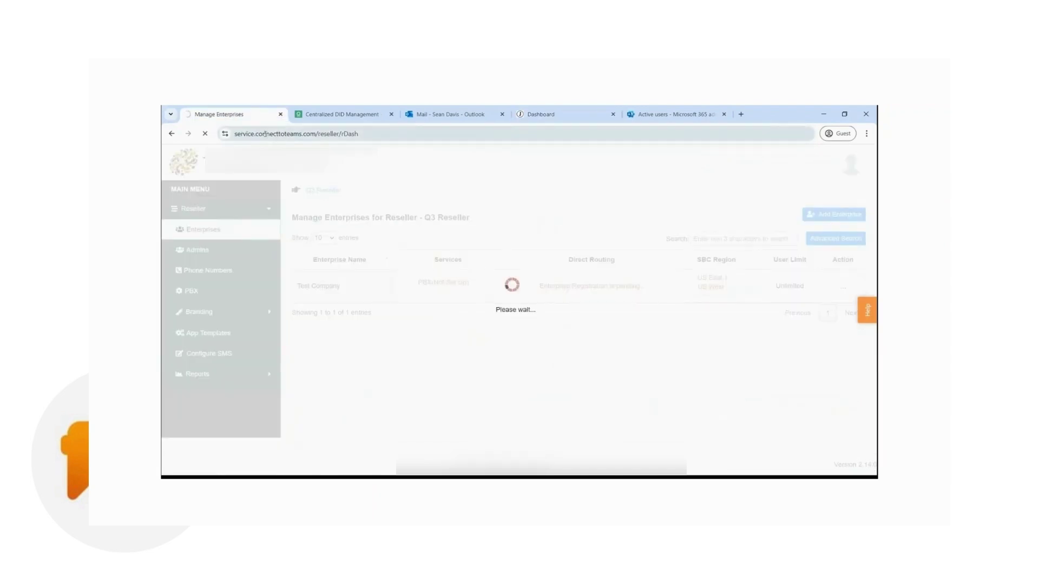
{"action": "left_click", "coordinate": [324, 287]}
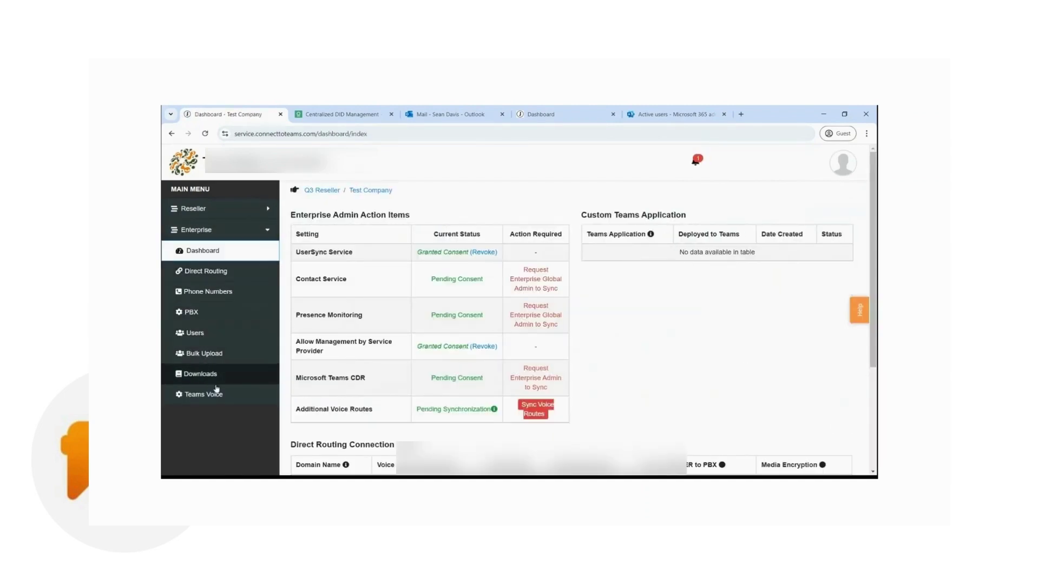
- Check the enterprise portal dashboard, then examine the available Phone System and Office 365 licenses in Test Company's Direct Routing setup
{"action": "left_click", "coordinate": [550, 117]}
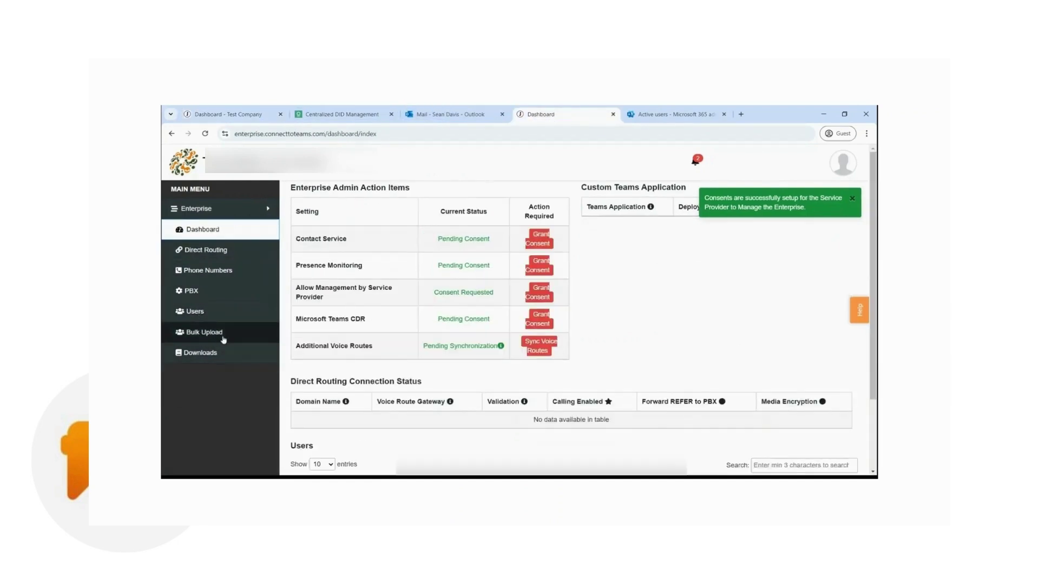
{"action": "left_click", "coordinate": [239, 116]}
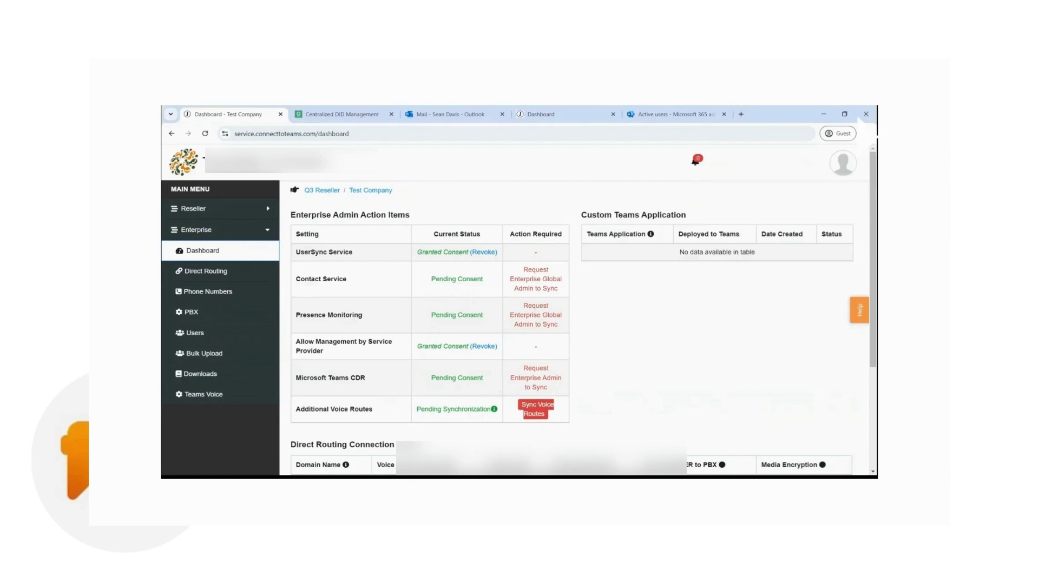
{"action": "left_click", "coordinate": [251, 279]}
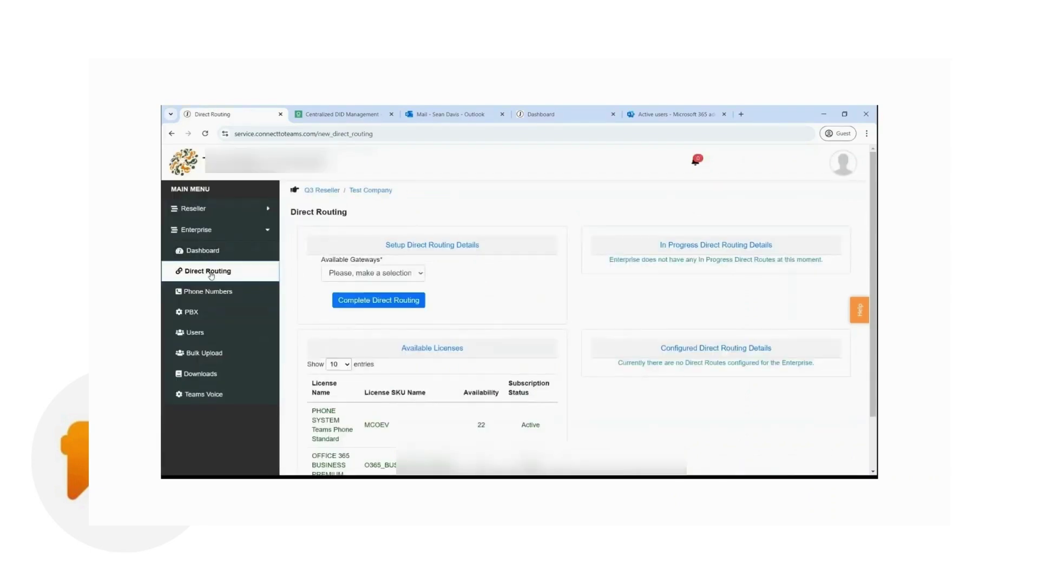
{"action": "left_click_drag", "start_coordinate": [400, 351], "coordinate": [469, 352]}
{"action": "left_click", "coordinate": [479, 352]}
{"action": "scroll", "coordinate": [481, 357], "scroll_direction": "down", "scroll_amount": 2}
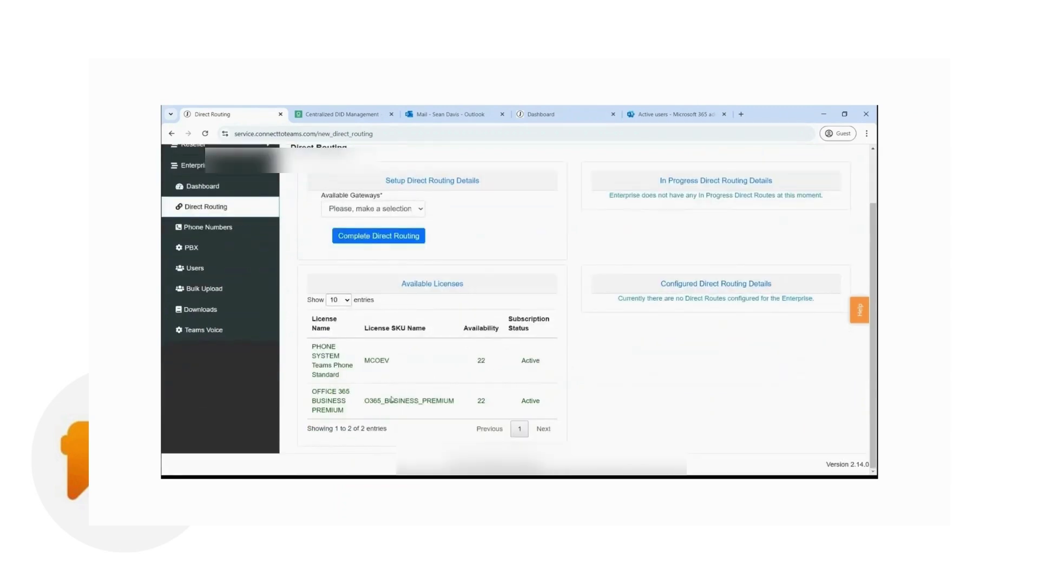
{"action": "left_click_drag", "start_coordinate": [309, 394], "coordinate": [349, 411]}
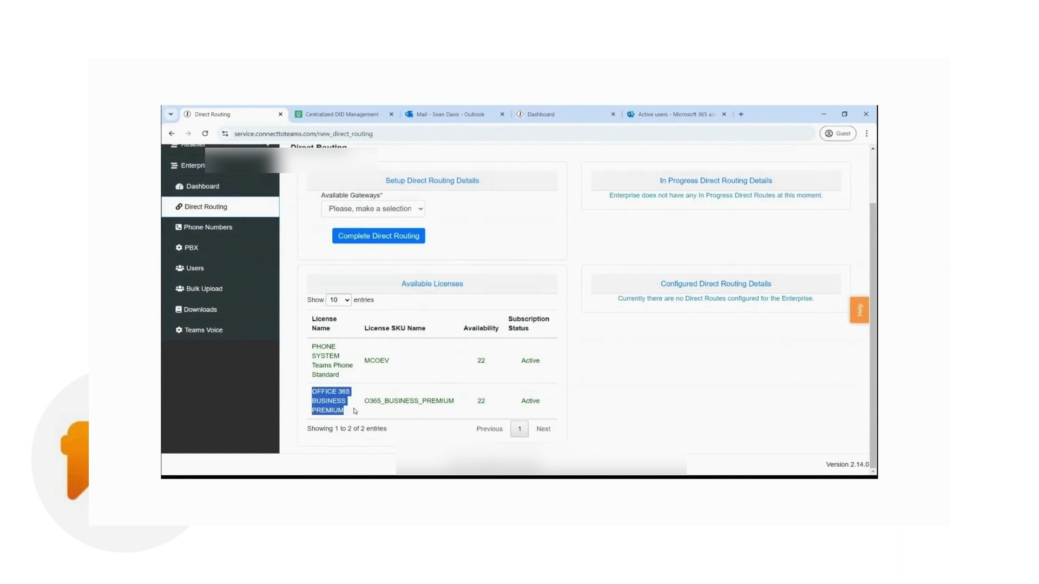
{"action": "left_click", "coordinate": [355, 411]}
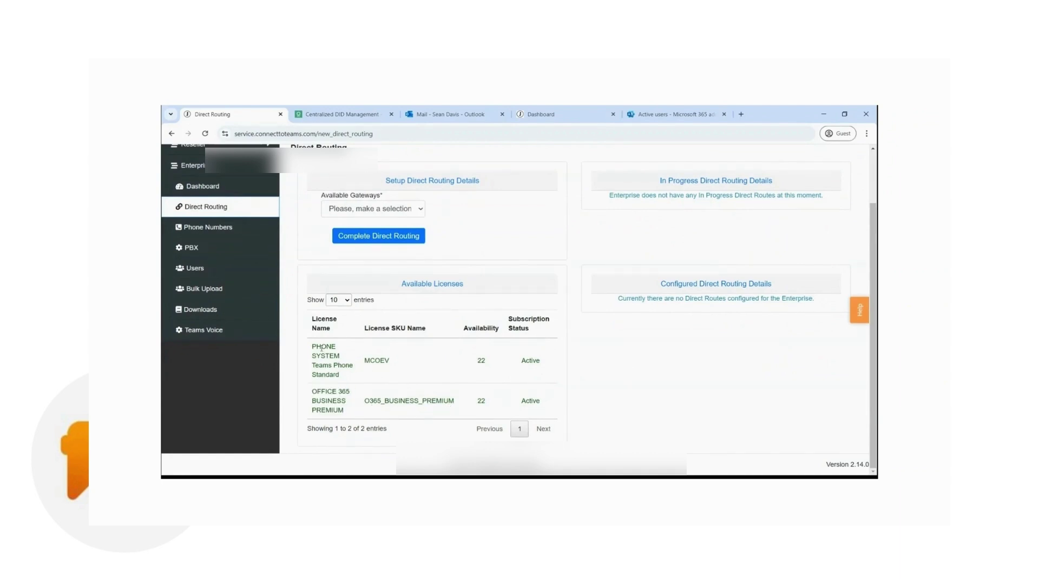
{"action": "left_click_drag", "start_coordinate": [317, 346], "coordinate": [364, 371]}
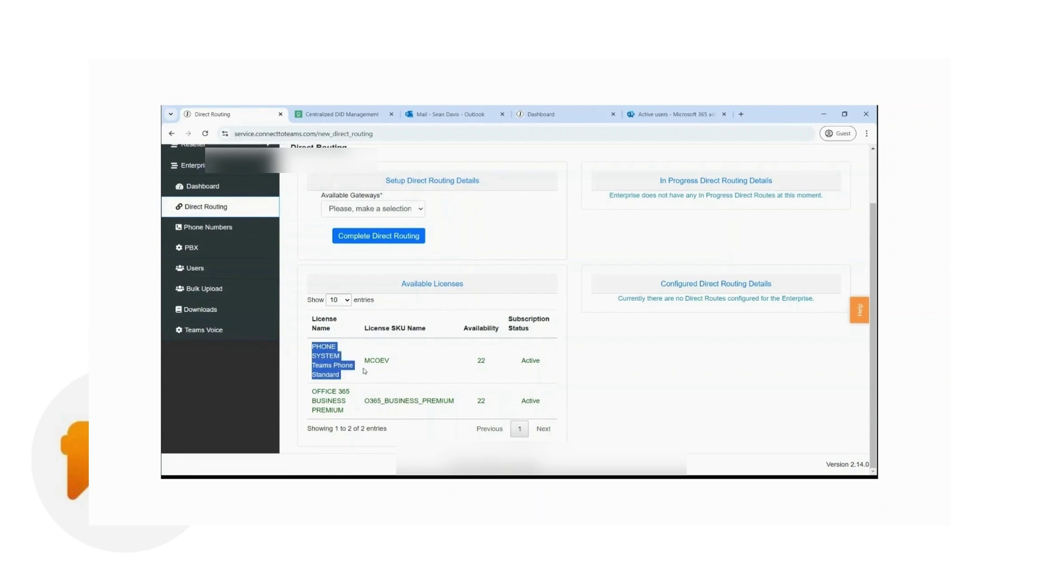
{"action": "left_click", "coordinate": [364, 371]}
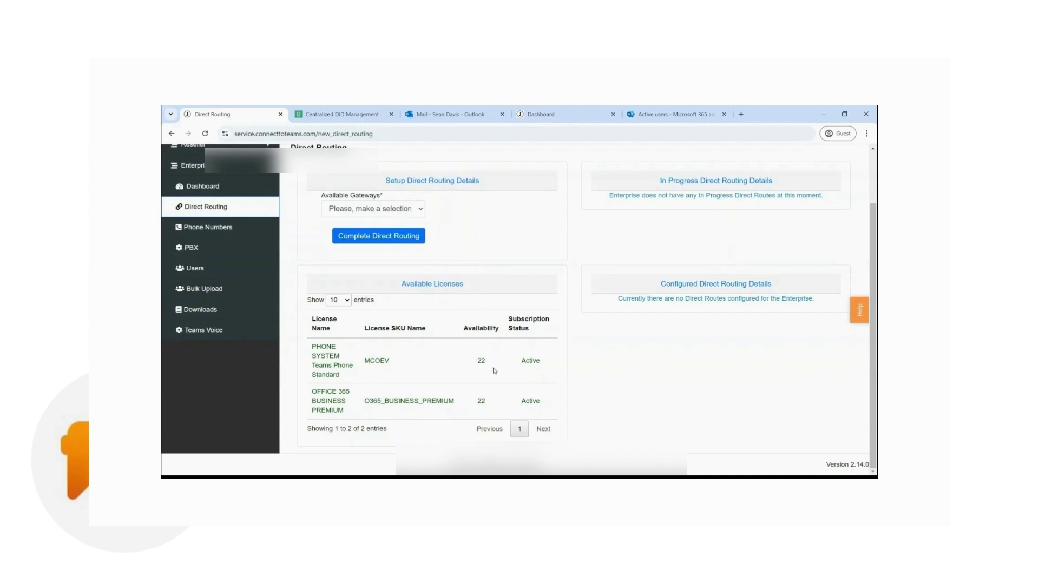
- Choose the US East 1 gateway, verify the tenant and complete direct routing for Test Company
{"action": "left_click", "coordinate": [414, 213]}
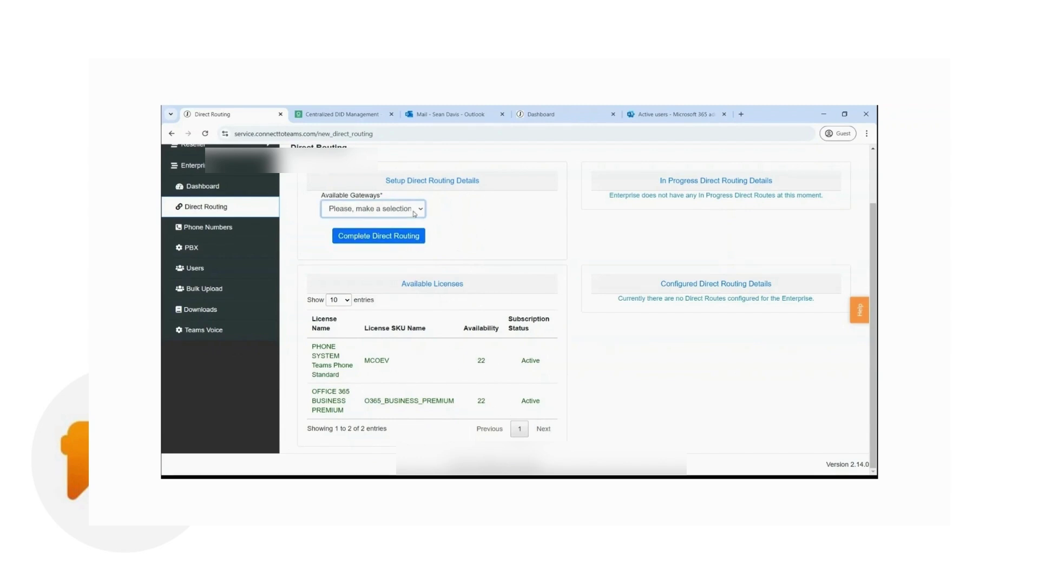
{"action": "left_click", "coordinate": [393, 235]}
{"action": "left_click", "coordinate": [403, 239]}
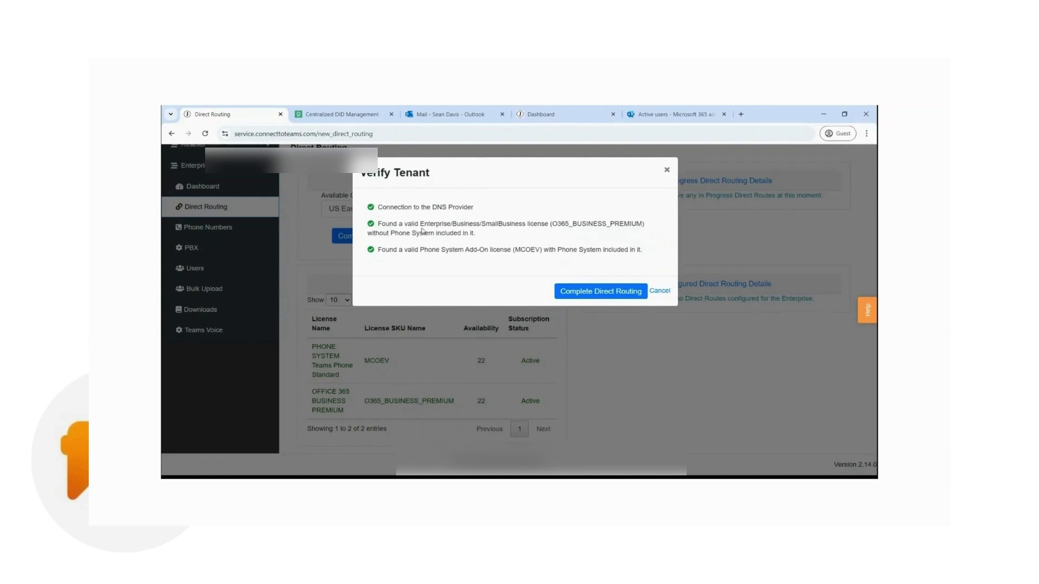
{"action": "left_click", "coordinate": [609, 296]}
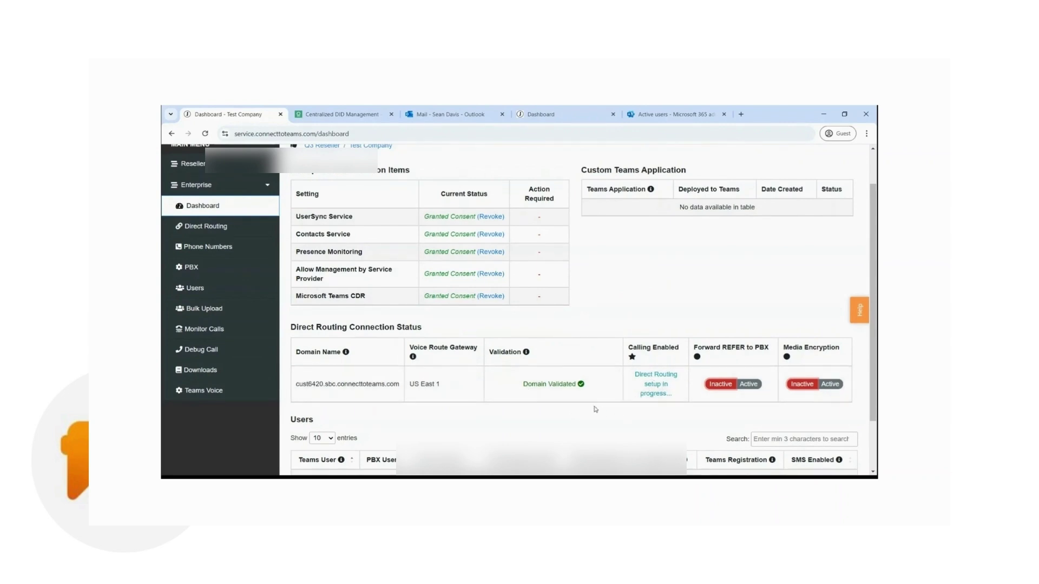
- Check the direct routing status on the Test Company dashboard, in its notifications and in Outlook's Direct Routing Configuration Status email
{"action": "left_click", "coordinate": [260, 212]}
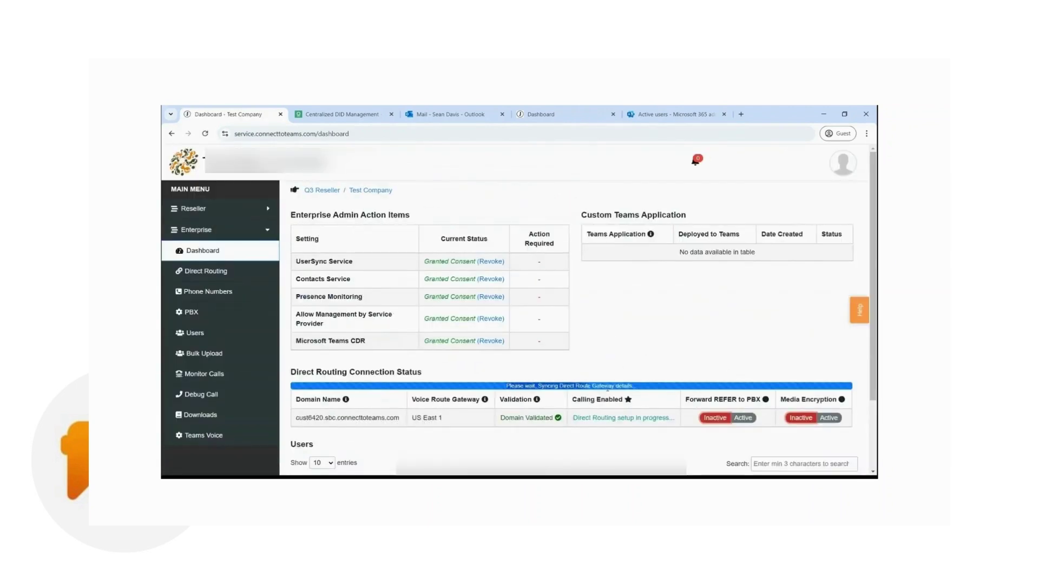
{"action": "left_click_drag", "start_coordinate": [582, 421], "coordinate": [672, 420]}
{"action": "left_click", "coordinate": [650, 419]}
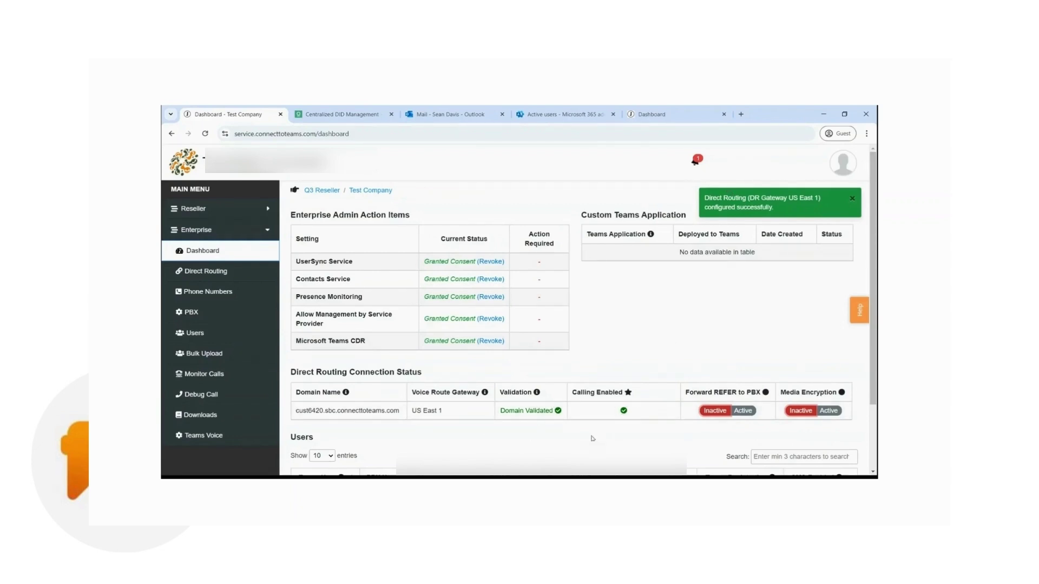
{"action": "left_click", "coordinate": [698, 158]}
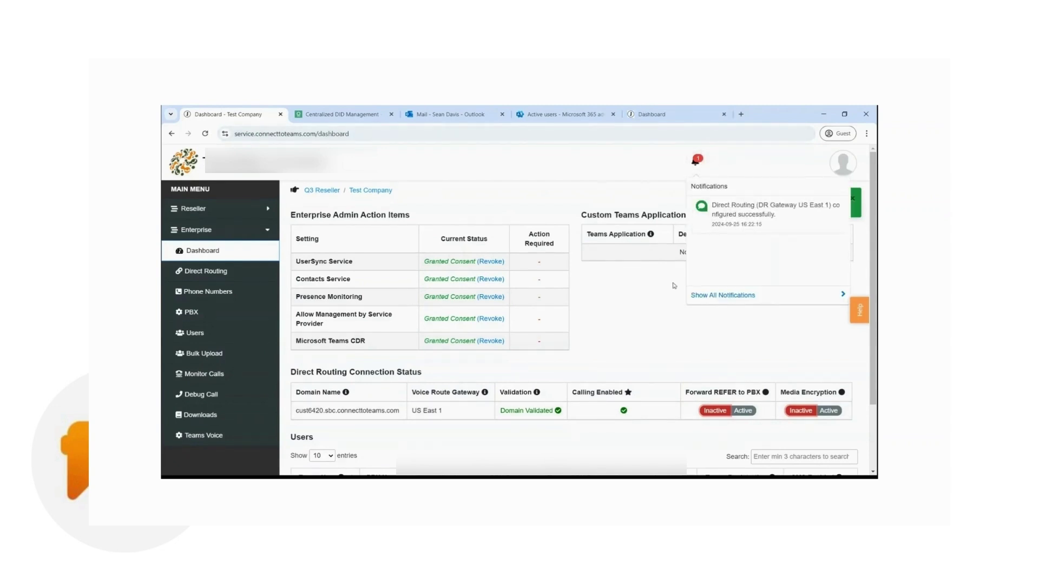
{"action": "left_click", "coordinate": [646, 303]}
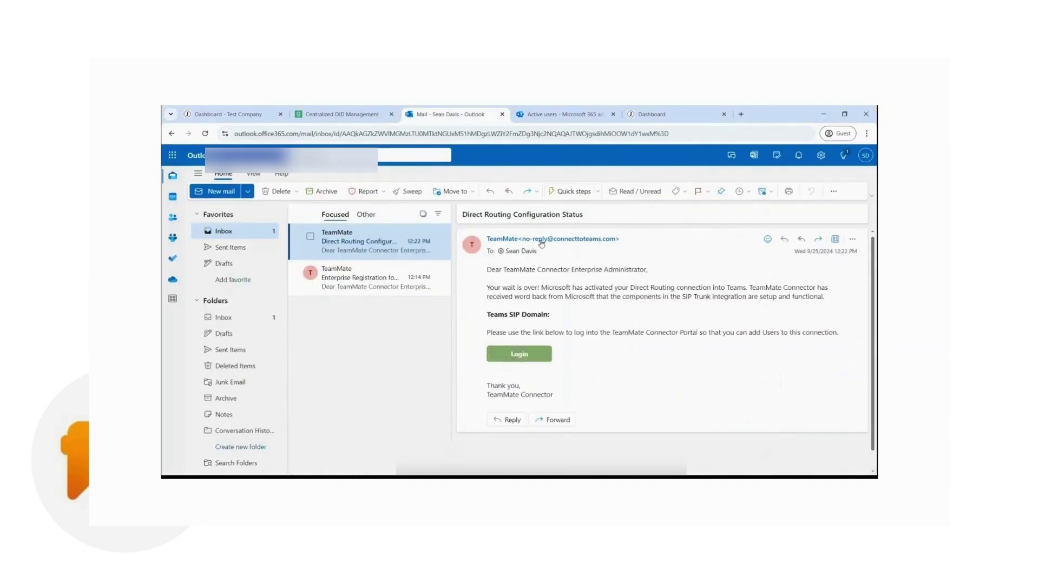
{"action": "left_click_drag", "start_coordinate": [461, 214], "coordinate": [597, 216]}
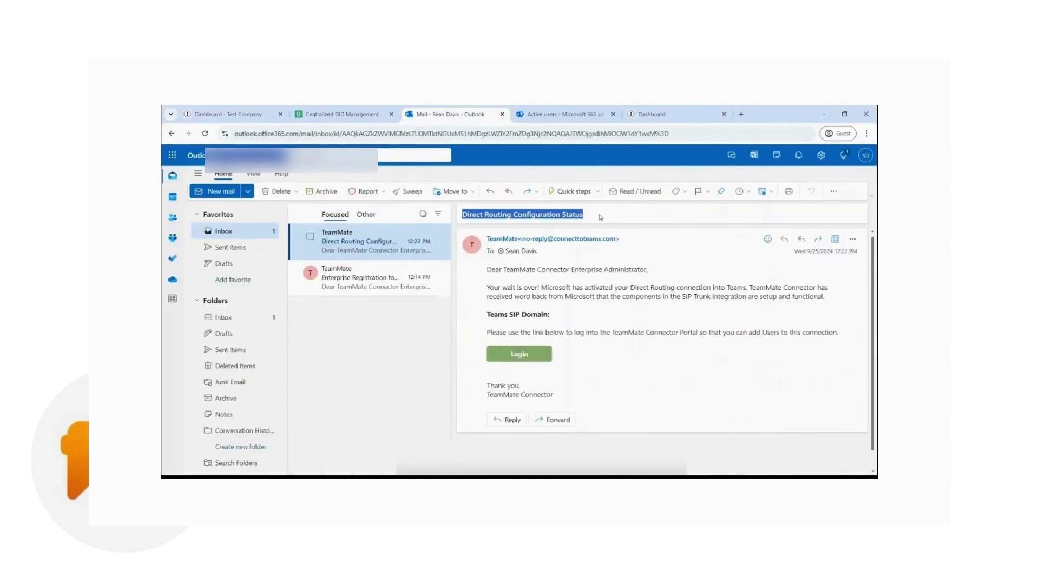
{"action": "left_click", "coordinate": [601, 217]}
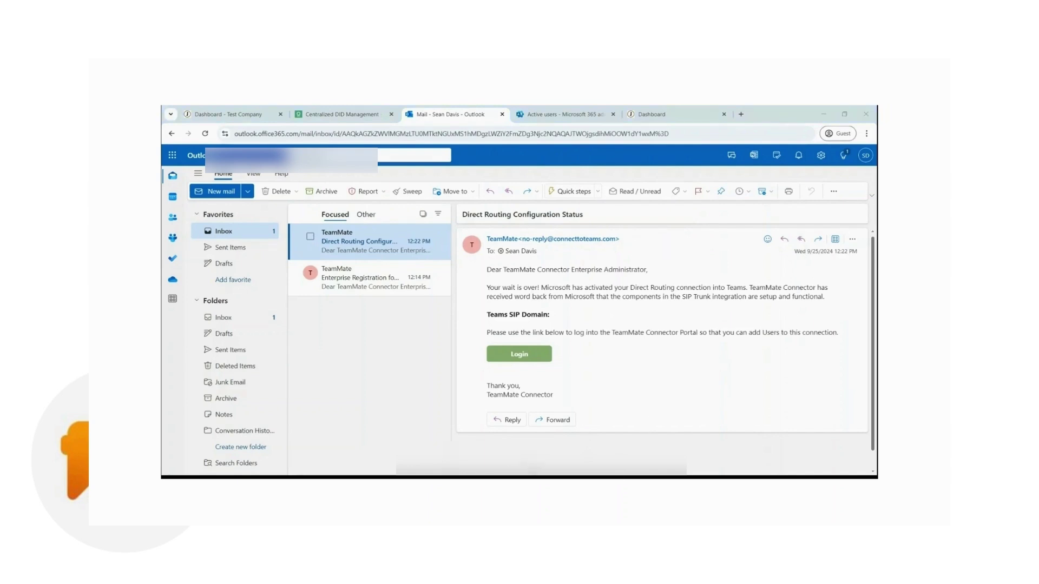
- In the Microsoft 365 admin center, remove the Microsoft 365 Business Standard and Microsoft Teams Phone Standard licenses from DirectRouting User
{"action": "key", "text": "ctrl+Tab"}
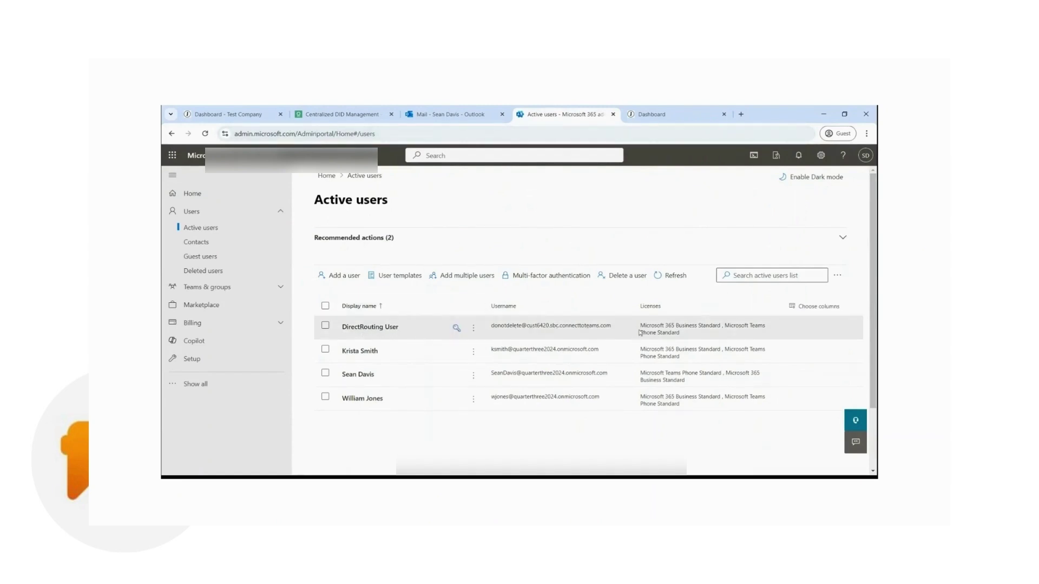
{"action": "left_click", "coordinate": [370, 327]}
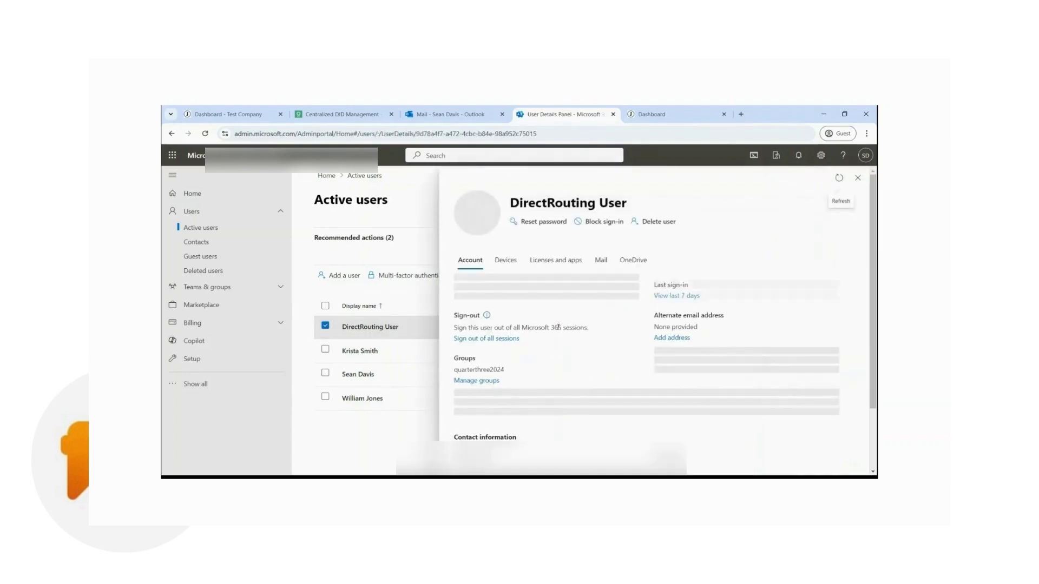
{"action": "left_click", "coordinate": [556, 275]}
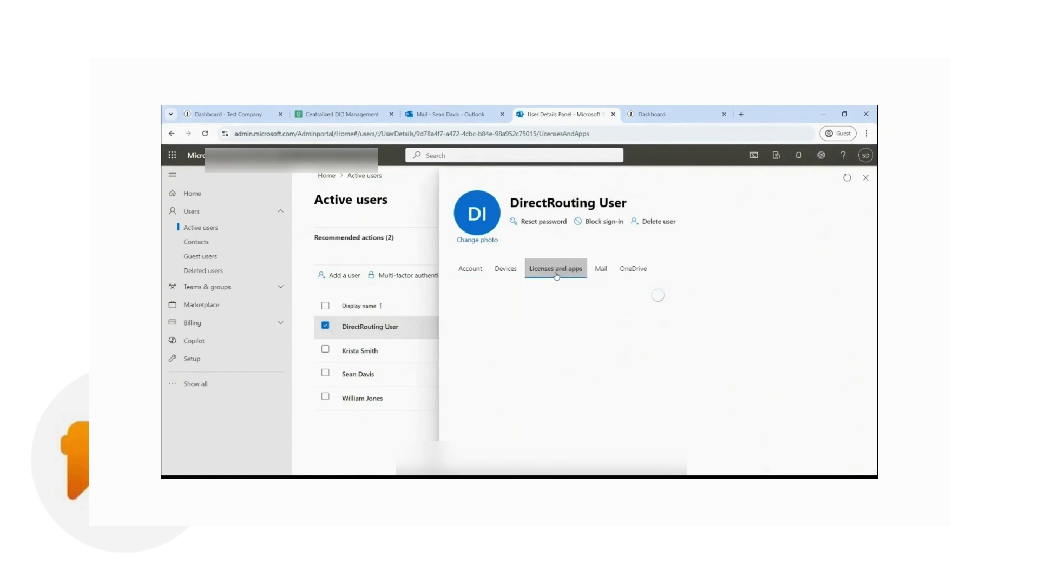
{"action": "left_click", "coordinate": [487, 377]}
{"action": "left_click", "coordinate": [484, 400]}
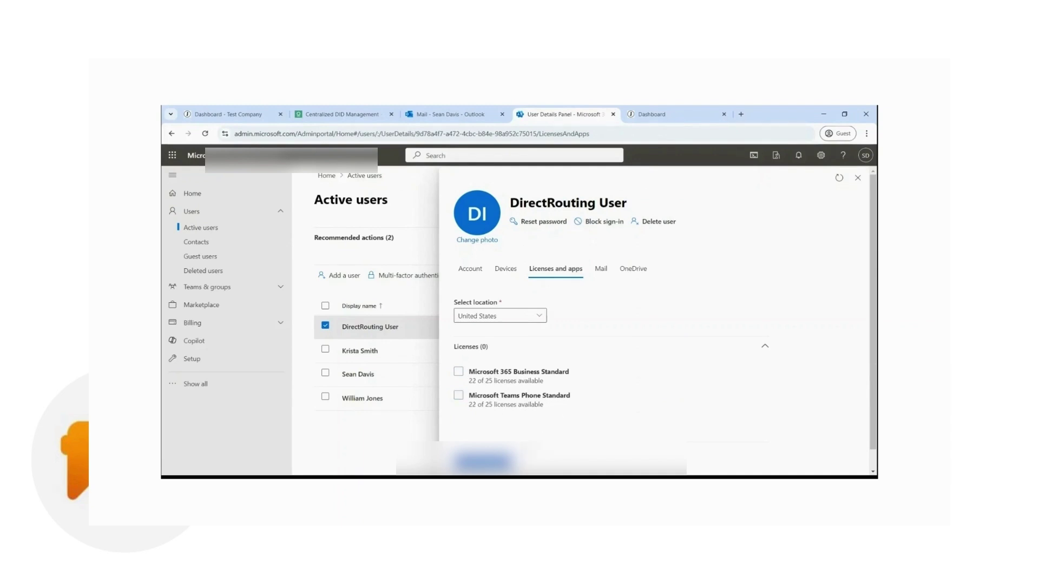
{"action": "left_click", "coordinate": [485, 461]}
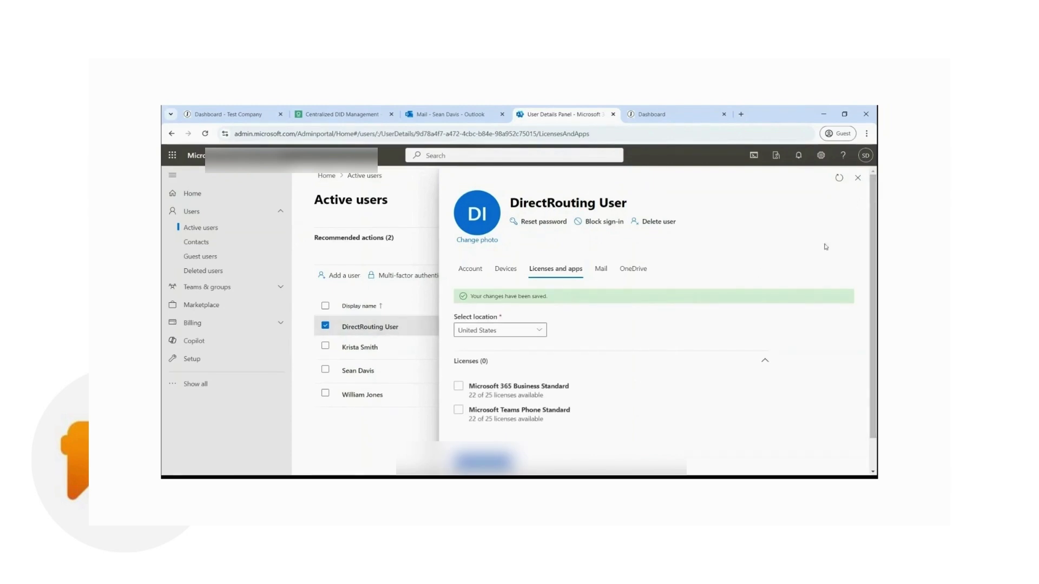
{"action": "left_click", "coordinate": [858, 178]}
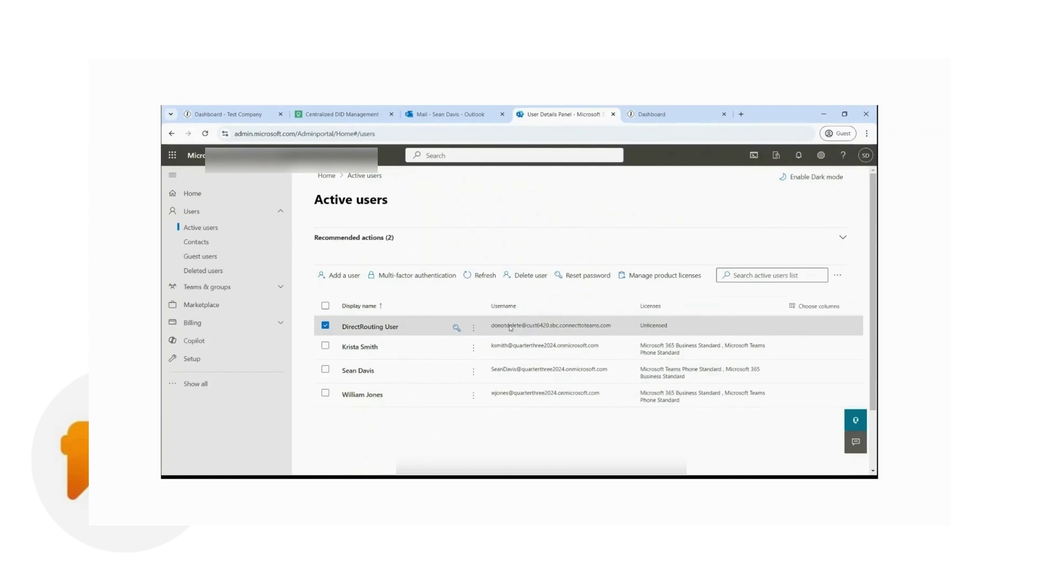
{"action": "left_click", "coordinate": [515, 327]}
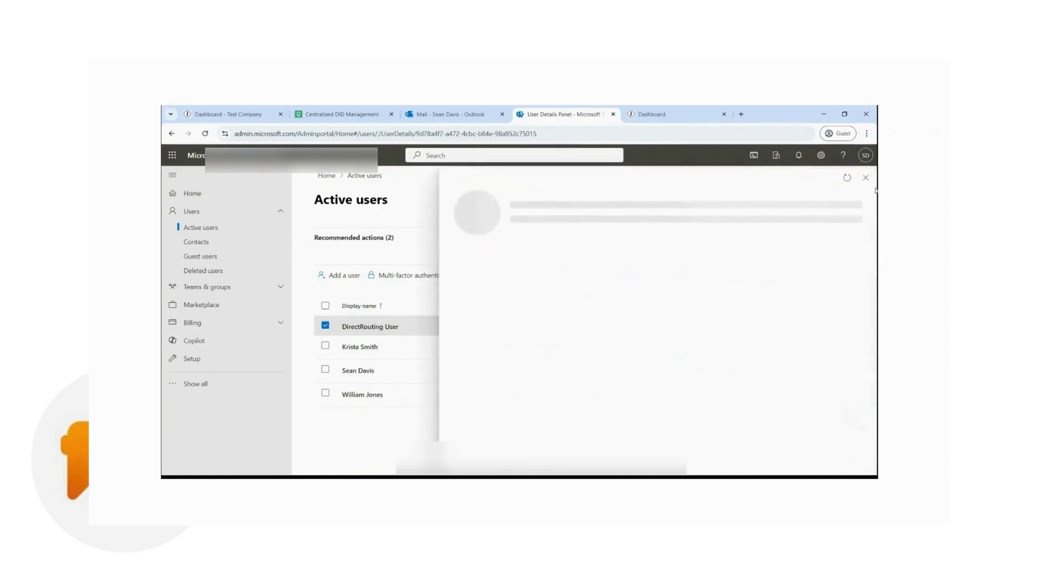
{"action": "left_click", "coordinate": [865, 178]}
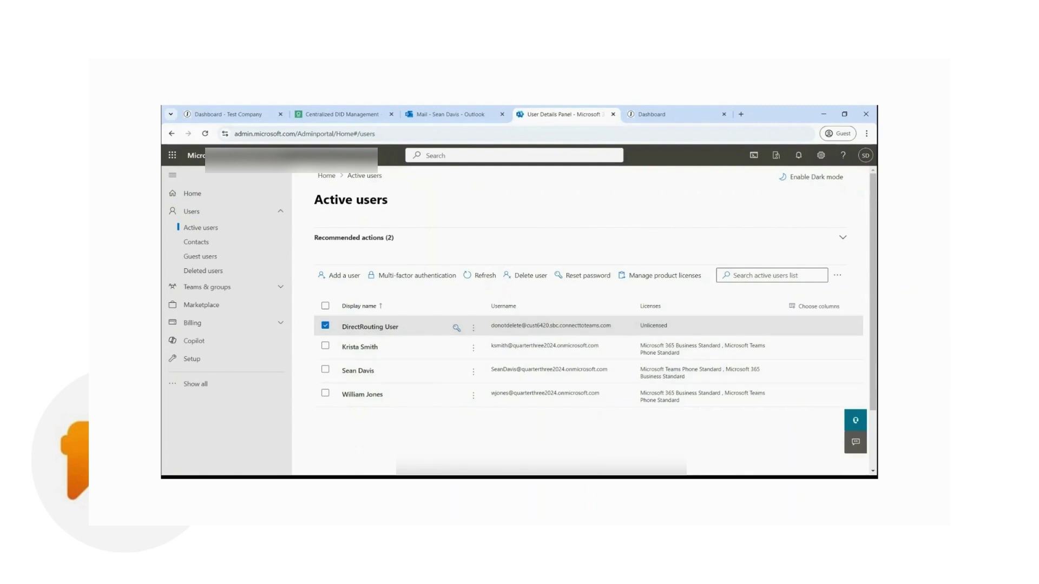
- Return to the reseller portal and open the bulk phone number upload form for Q3 Reseller
{"action": "key", "text": "ctrl+1"}
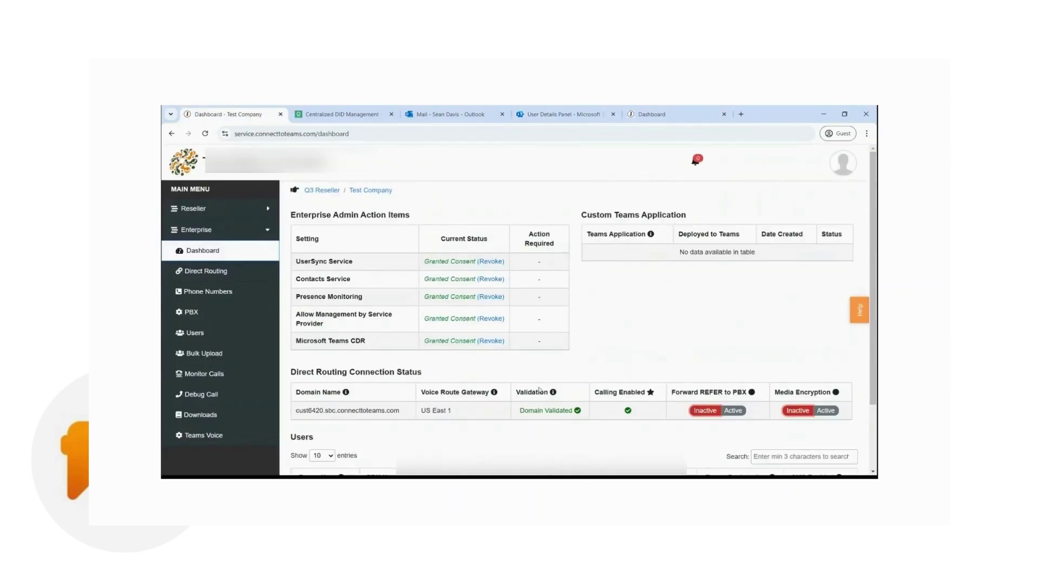
{"action": "scroll", "coordinate": [519, 406], "scroll_direction": "down", "scroll_amount": 1}
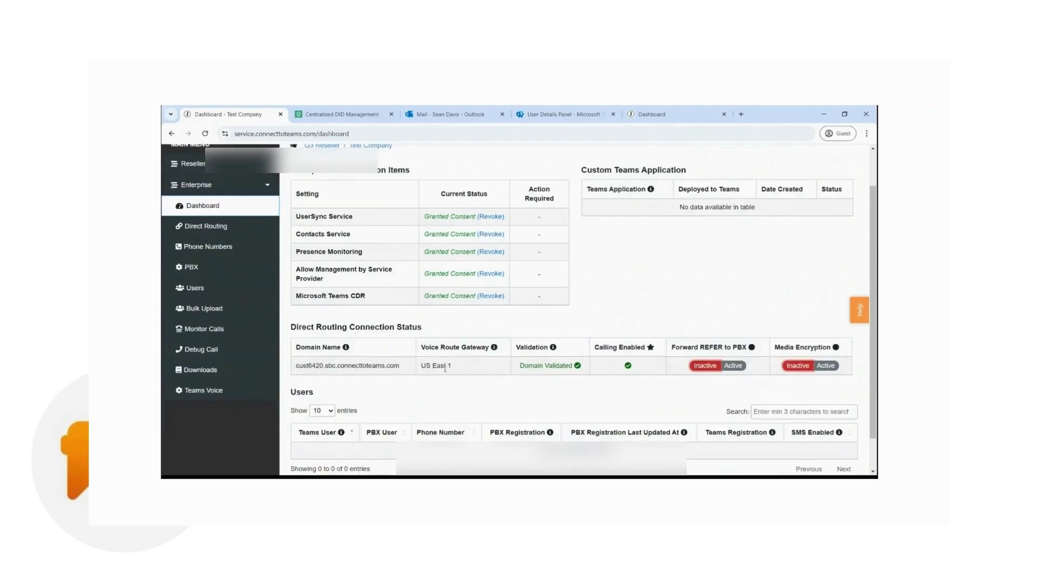
{"action": "left_click", "coordinate": [232, 247]}
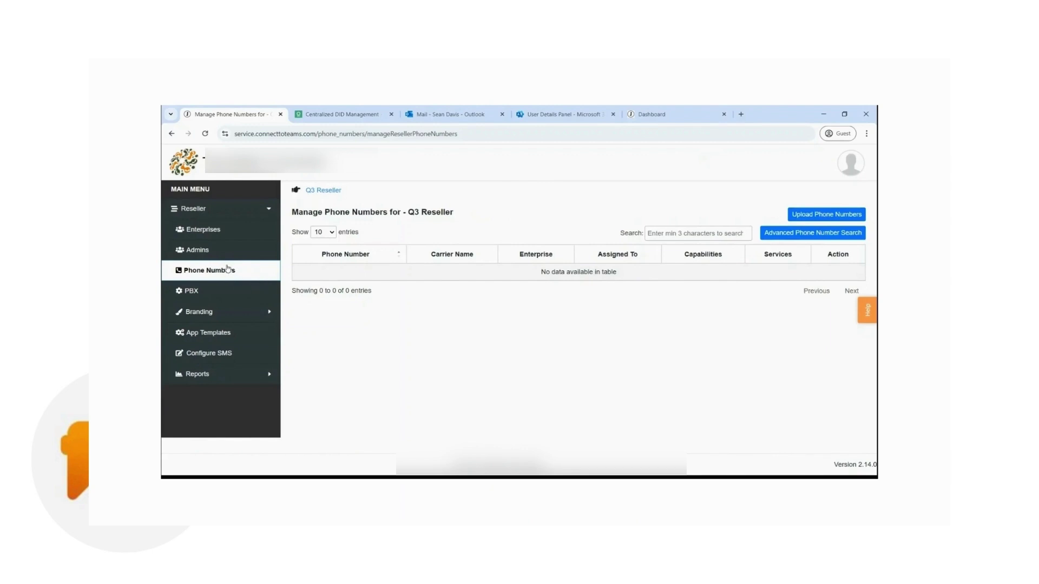
{"action": "left_click", "coordinate": [808, 217]}
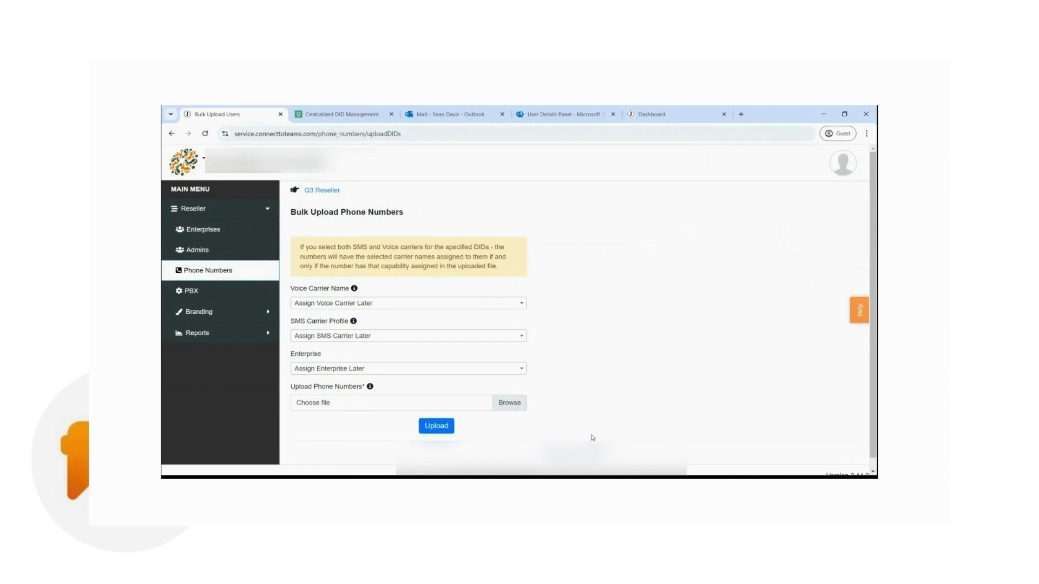
- Check the sample upload file in the Centralized DID Management article, return to the form and open the voice carrier name choices
{"action": "left_click", "coordinate": [327, 118]}
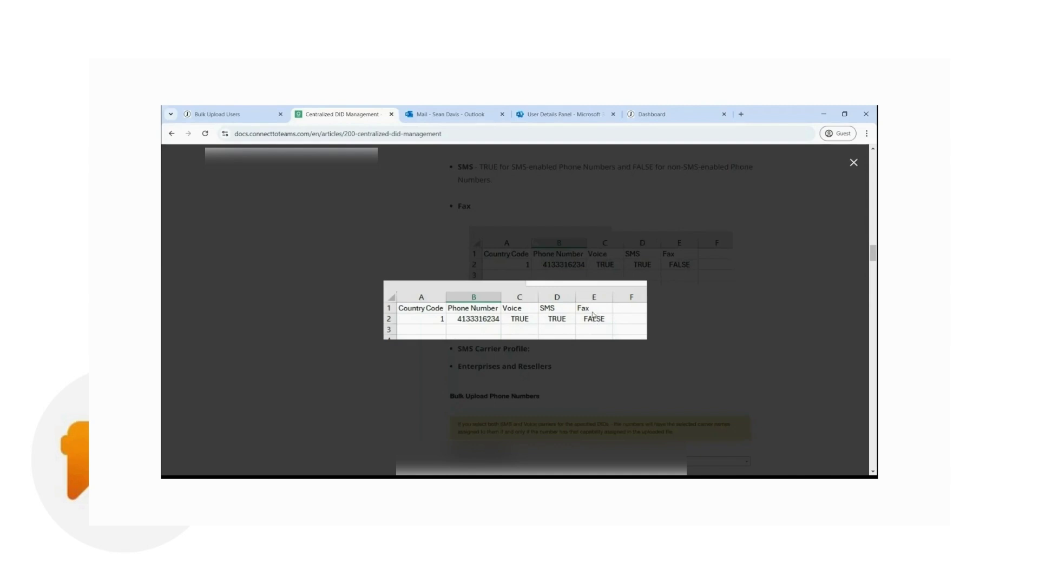
{"action": "left_click", "coordinate": [227, 119]}
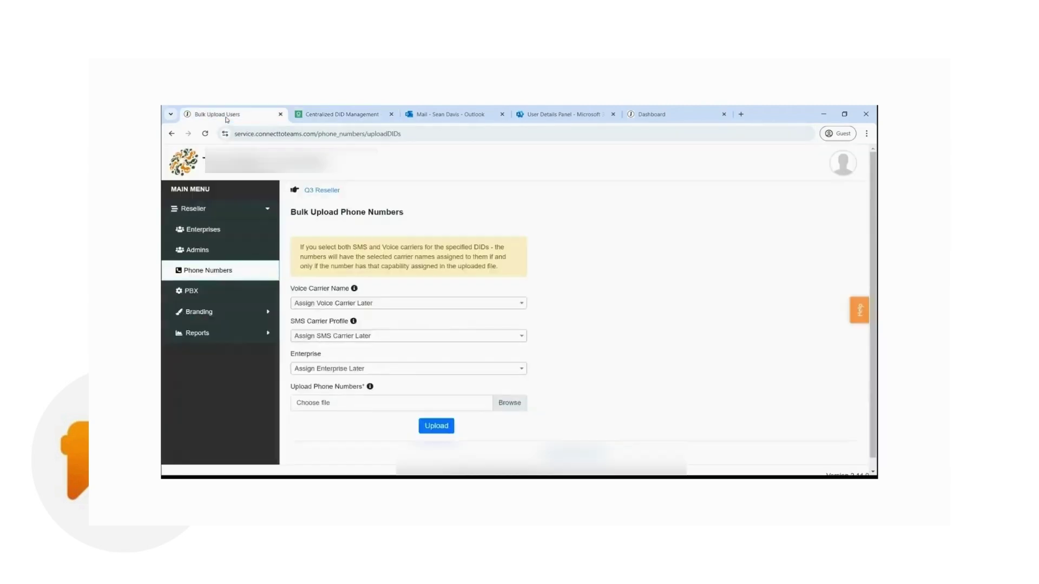
{"action": "left_click", "coordinate": [331, 304]}
{"action": "left_click", "coordinate": [313, 320]}
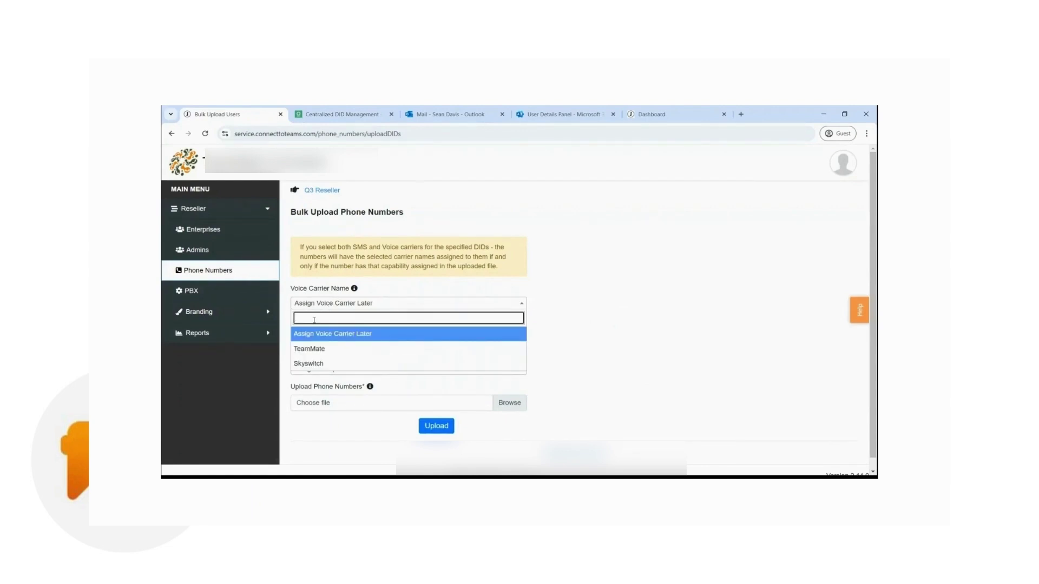
{"action": "type", "text": "Your Carrier"}
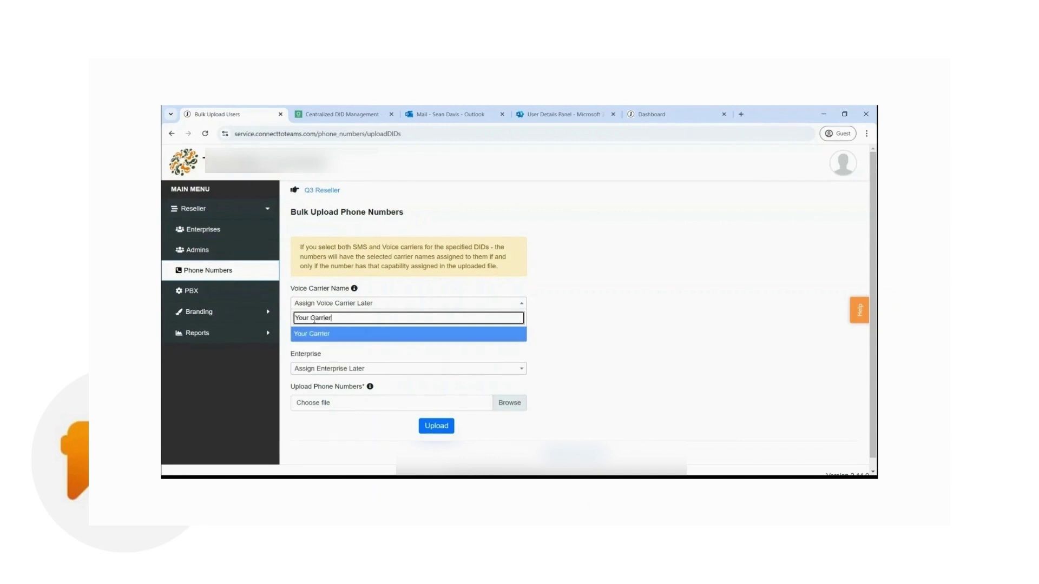
{"action": "key", "text": "BackSpace"}
{"action": "key", "text": "BackSpace"}
{"action": "key", "text": "BackSpace"}
{"action": "key", "text": "BackSpace"}
{"action": "key", "text": "BackSpace"}
{"action": "key", "text": "BackSpace"}
{"action": "key", "text": "BackSpace"}
{"action": "key", "text": "BackSpace"}
{"action": "key", "text": "BackSpace"}
{"action": "key", "text": "BackSpace"}
{"action": "key", "text": "BackSpace"}
{"action": "type", "text": "Description"}
{"action": "key", "text": "BackSpace"}
{"action": "key", "text": "BackSpace"}
{"action": "key", "text": "BackSpace"}
{"action": "key", "text": "BackSpace"}
{"action": "key", "text": "BackSpace"}
{"action": "key", "text": "BackSpace"}
{"action": "key", "text": "BackSpace"}
{"action": "key", "text": "BackSpace"}
{"action": "key", "text": "BackSpace"}
{"action": "key", "text": "BackSpace"}
- Set the voice carrier name to For Test and the enterprise to Test Company for the bulk phone number upload
{"action": "type", "text": "For Te"}
{"action": "left_click", "coordinate": [318, 333]}
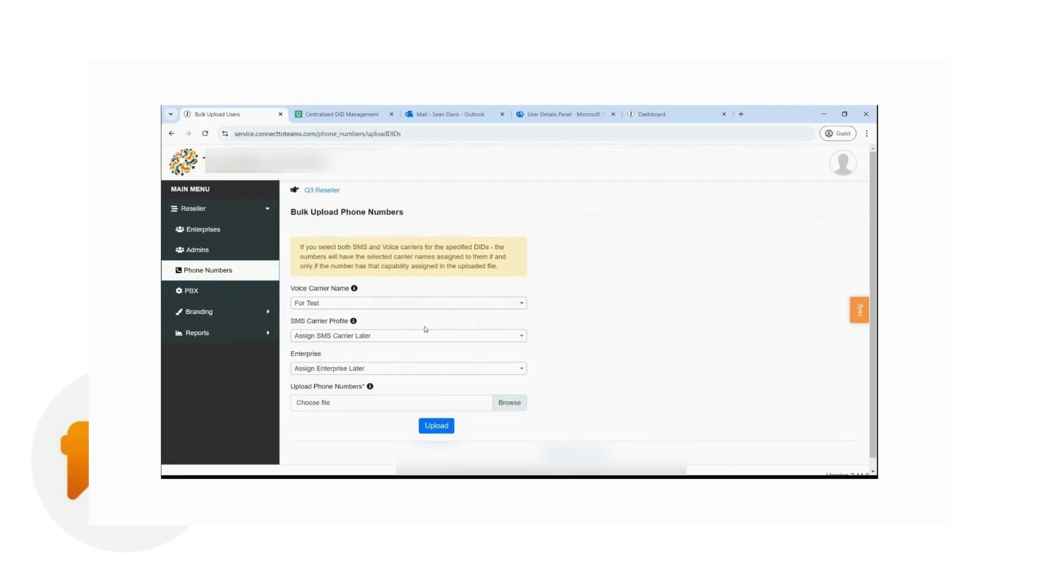
{"action": "left_click", "coordinate": [368, 369]}
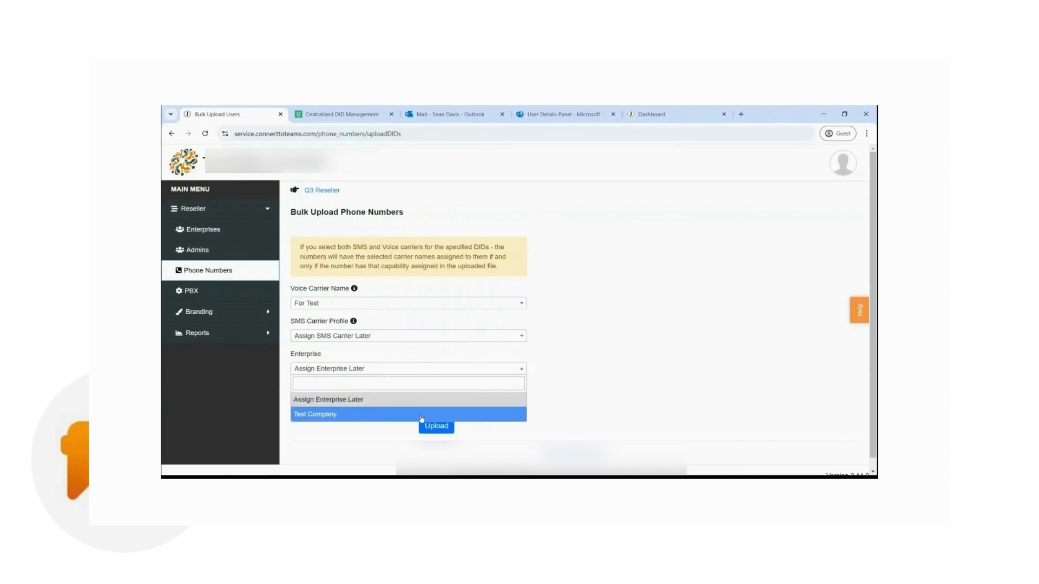
{"action": "left_click", "coordinate": [353, 414]}
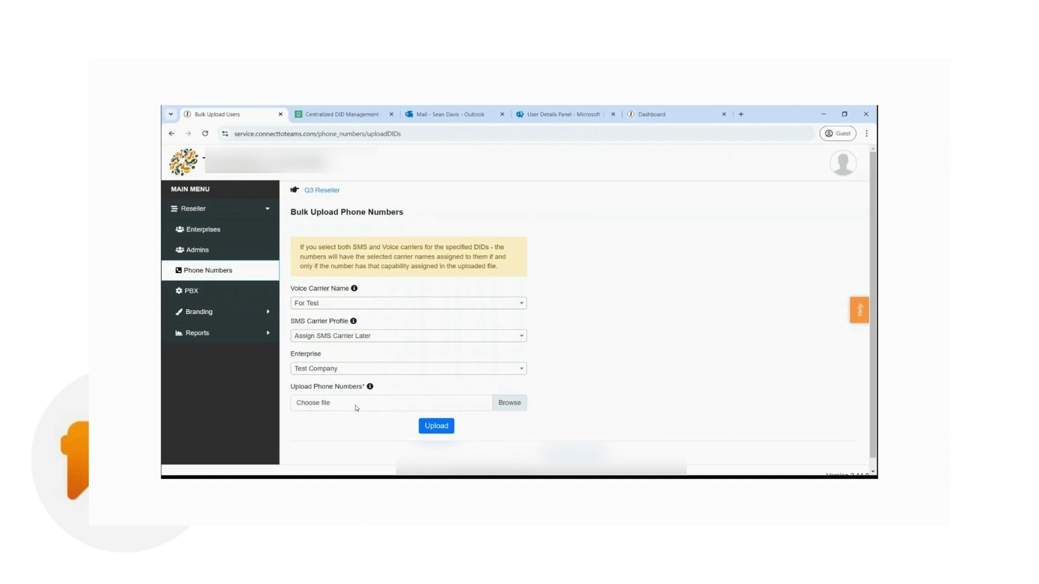
- Attach the file bulk_dids for q3.csv and upload the phone numbers
{"action": "left_click", "coordinate": [505, 408]}
{"action": "double_click", "coordinate": [547, 295]}
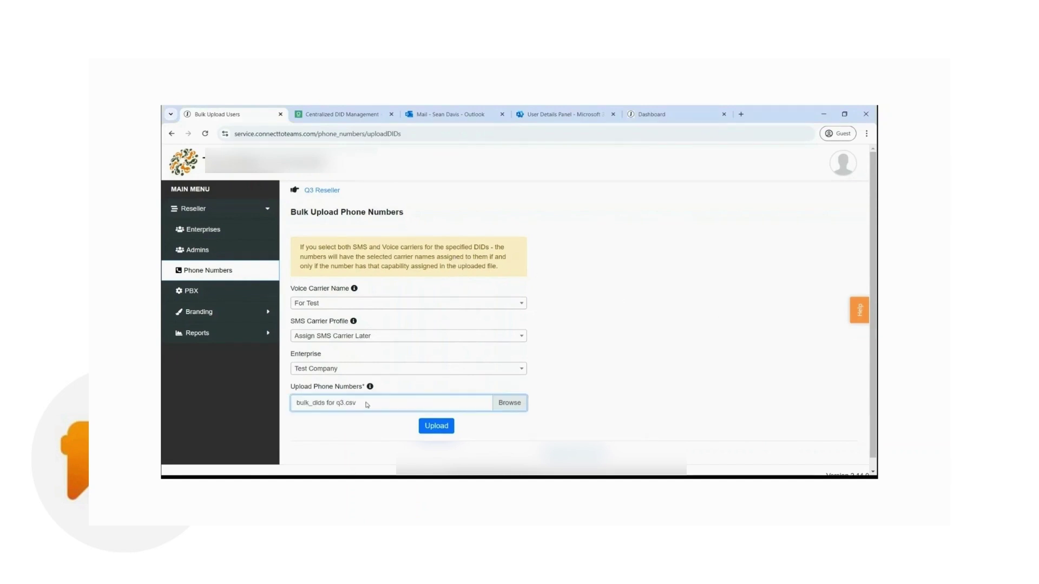
{"action": "left_click", "coordinate": [354, 419]}
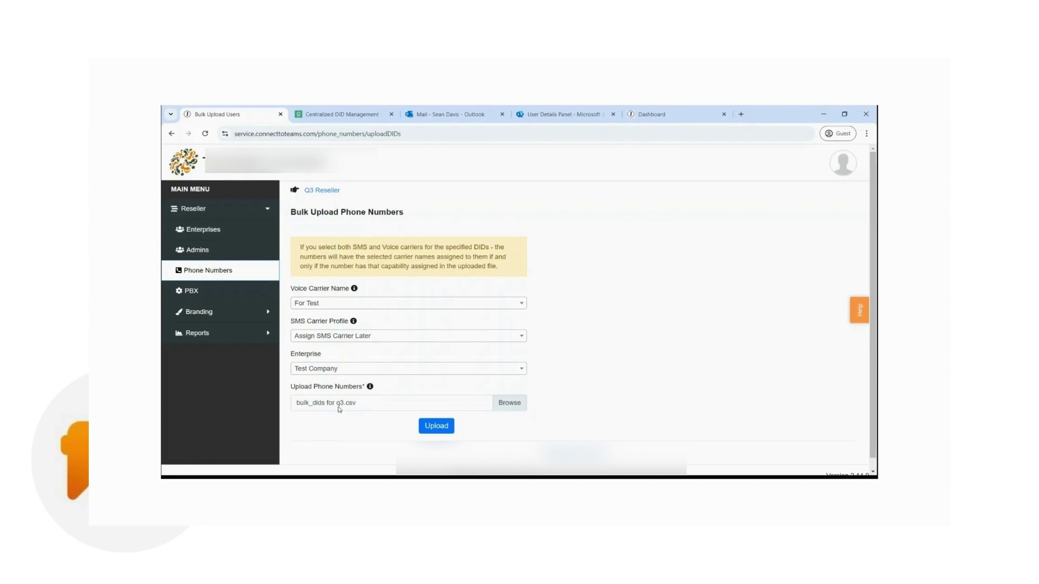
{"action": "left_click", "coordinate": [434, 427]}
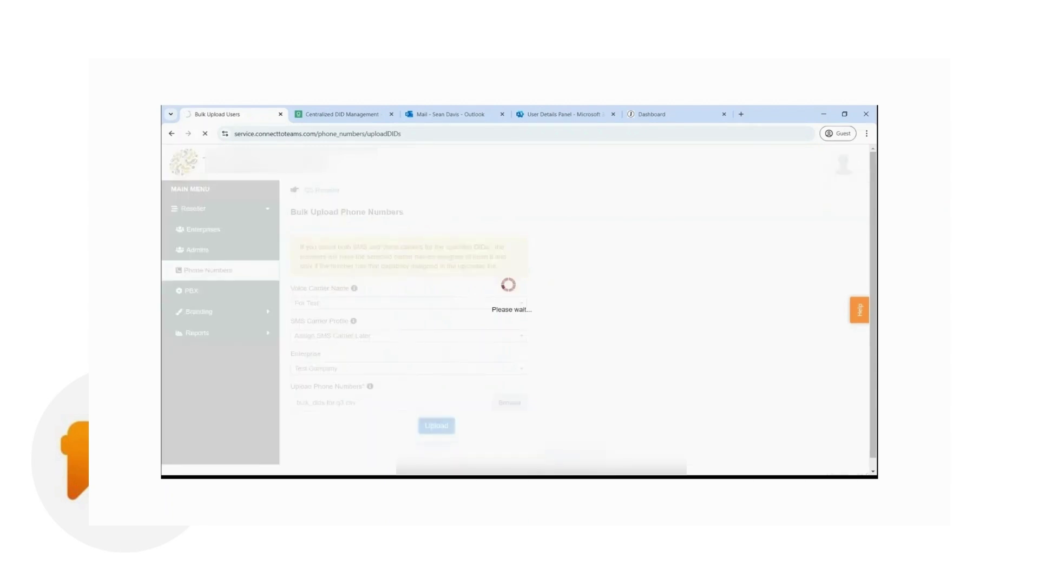
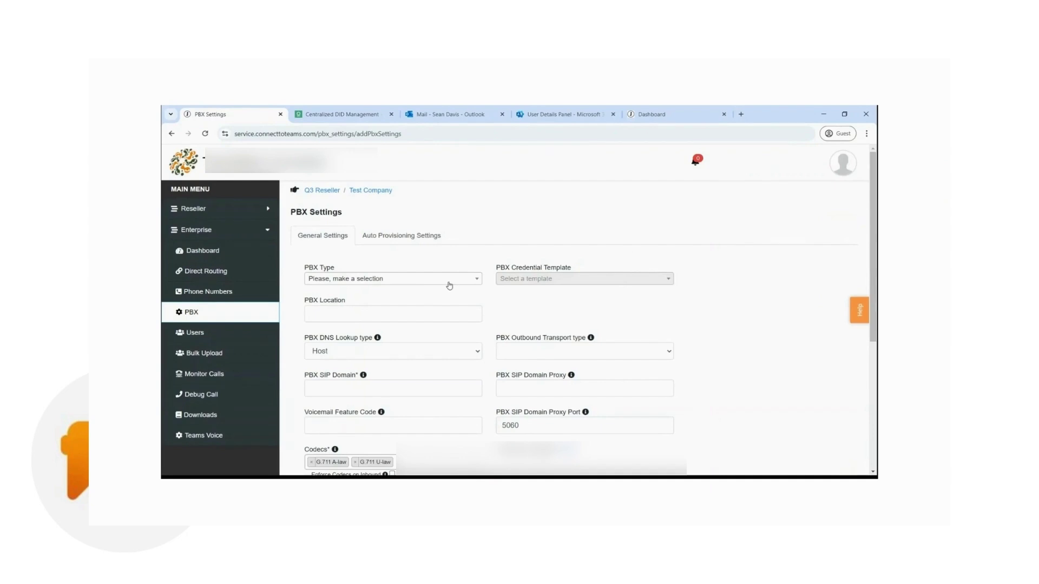
- Set Test Company's PBX type to Netsapiens and the PBX location to For Testing
{"action": "left_click", "coordinate": [447, 283]}
{"action": "left_click", "coordinate": [416, 325]}
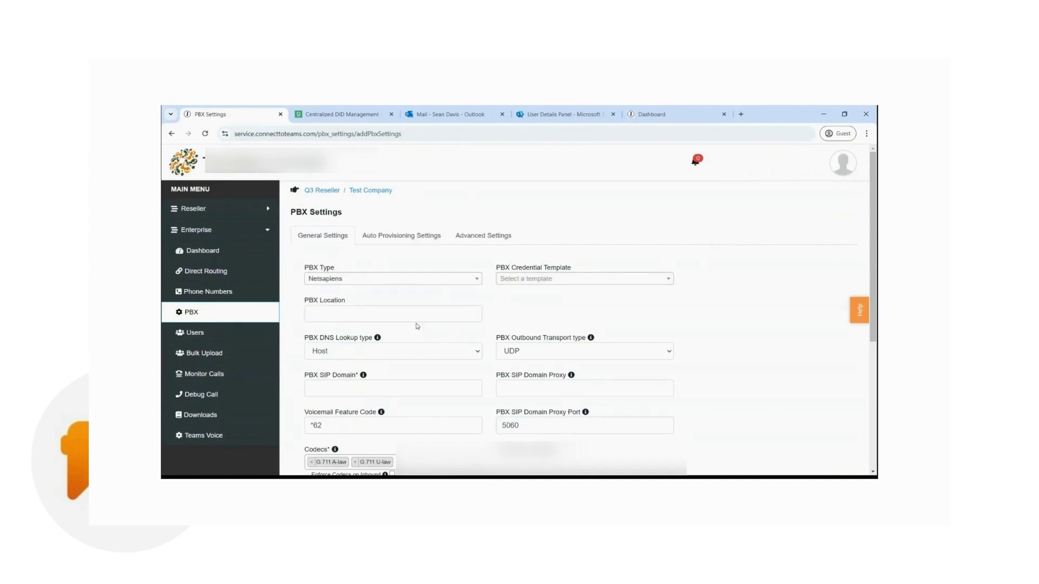
{"action": "left_click", "coordinate": [364, 315]}
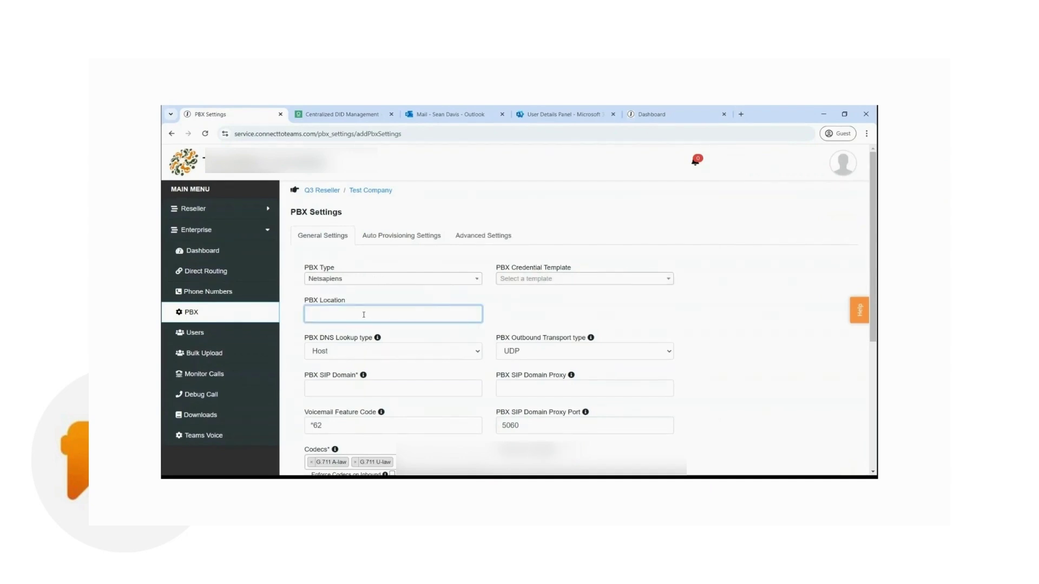
{"action": "type", "text": "For Testing"}
{"action": "left_click", "coordinate": [603, 322]}
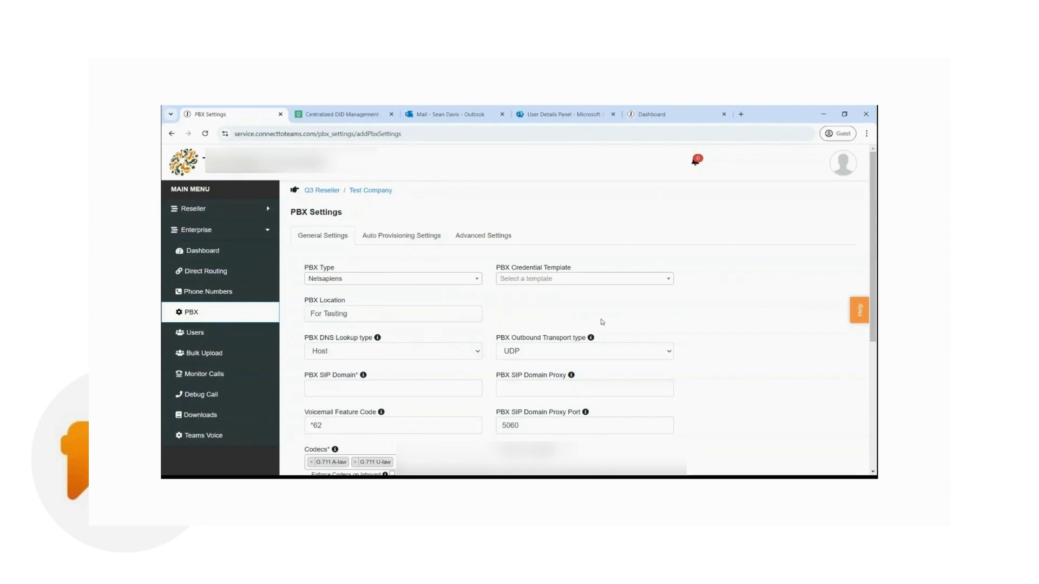
- Keep Host lookup and UDP transport, and set the SIP domain to demo.22881.service and its proxy to 22881.hpbx.outboundproxy.com
{"action": "scroll", "coordinate": [388, 352], "scroll_direction": "down", "scroll_amount": 1}
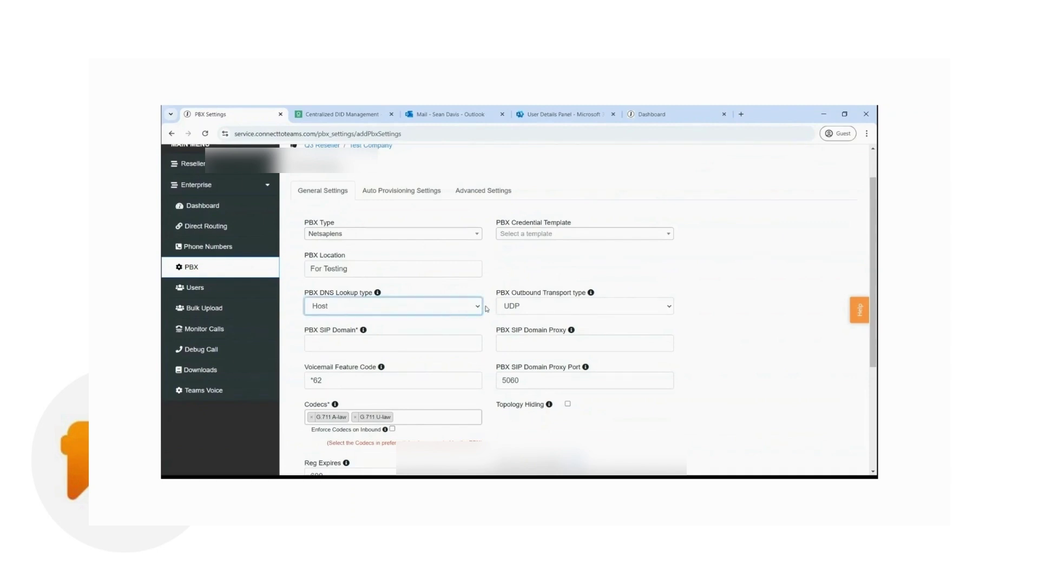
{"action": "left_click", "coordinate": [645, 311]}
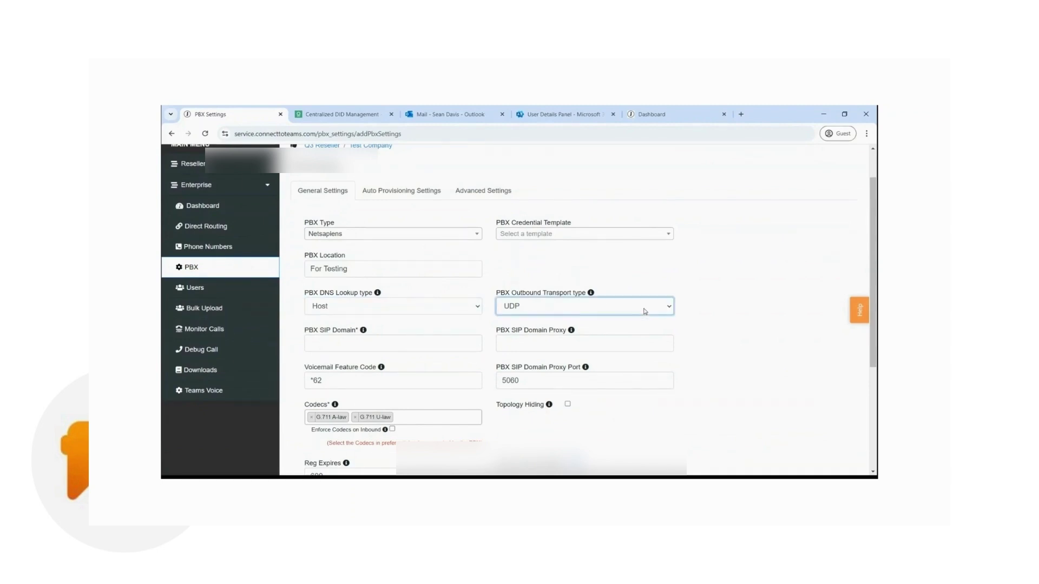
{"action": "left_click", "coordinate": [758, 311]}
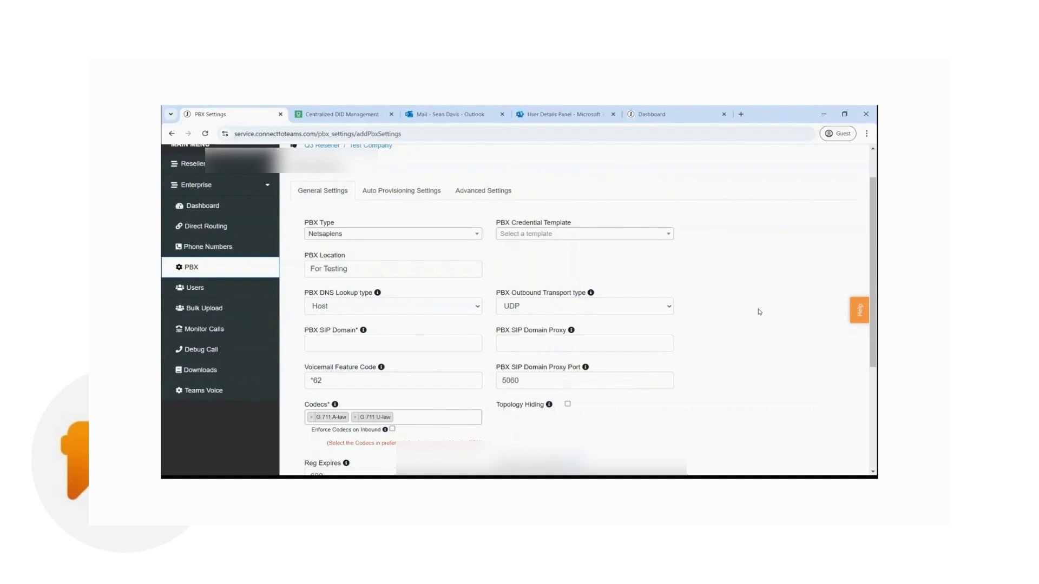
{"action": "left_click", "coordinate": [553, 478]}
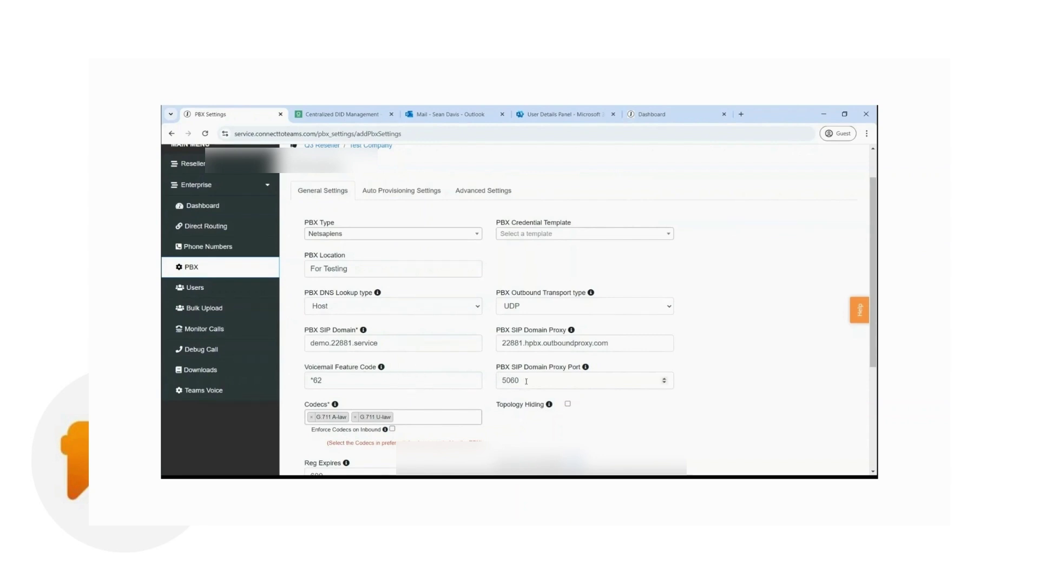
- Review the remaining general PBX settings, from codecs to hold style, and save the PBX configuration
{"action": "scroll", "coordinate": [519, 410], "scroll_direction": "down", "scroll_amount": 2}
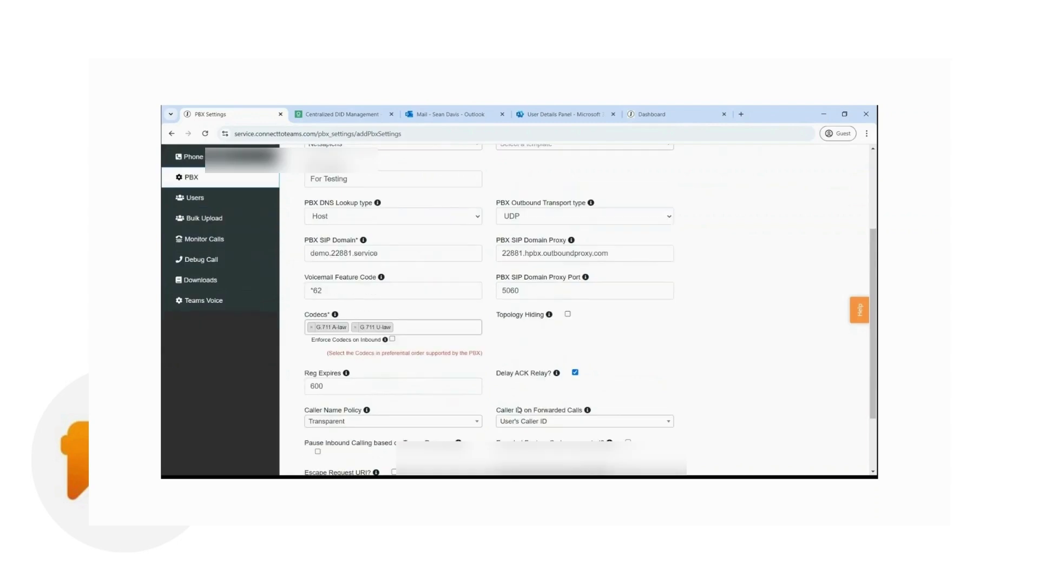
{"action": "scroll", "coordinate": [518, 410], "scroll_direction": "down", "scroll_amount": 2}
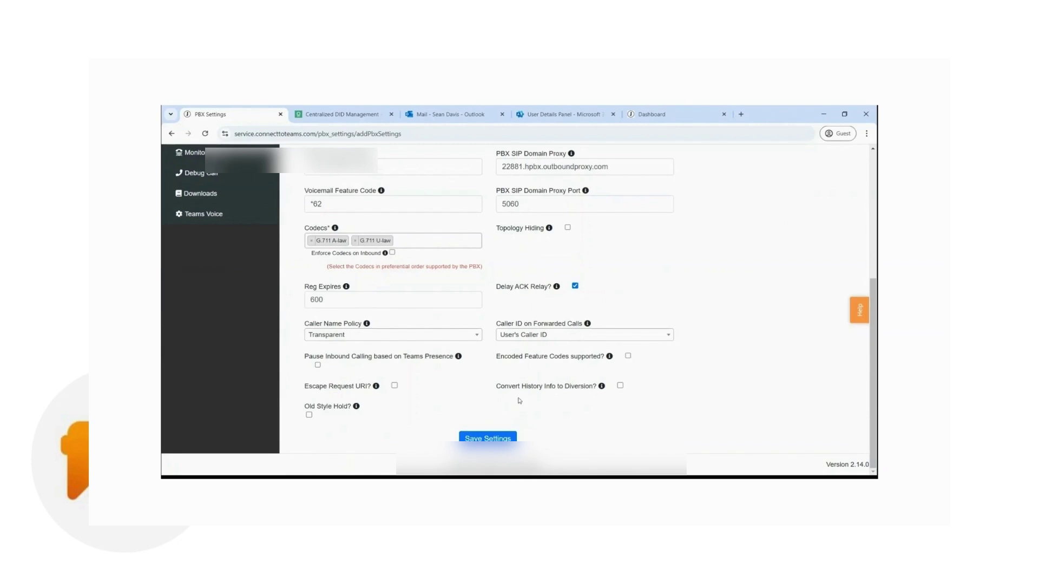
{"action": "scroll", "coordinate": [519, 413], "scroll_direction": "up", "scroll_amount": 4}
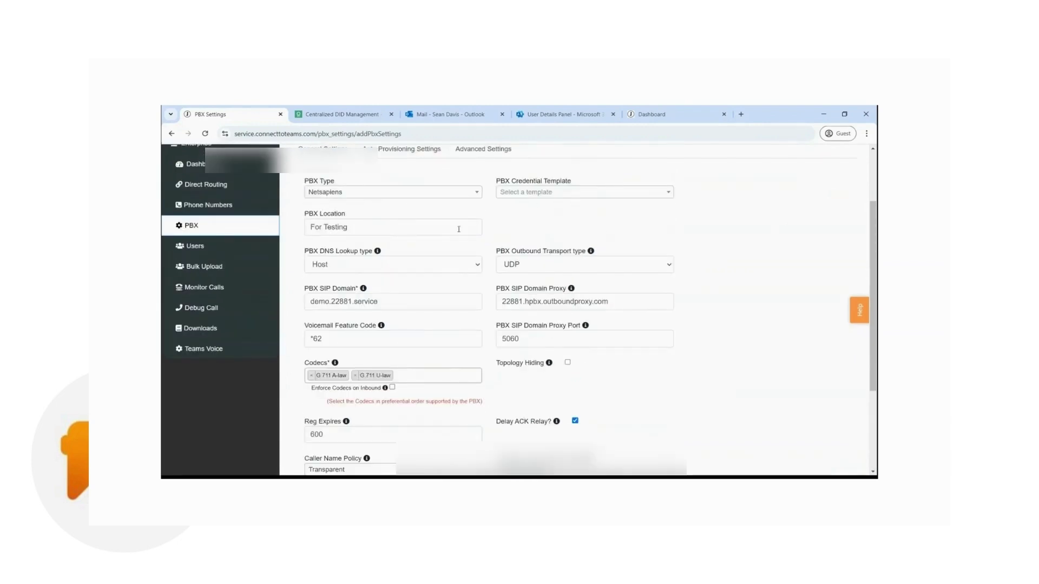
{"action": "scroll", "coordinate": [494, 416], "scroll_direction": "down", "scroll_amount": 3}
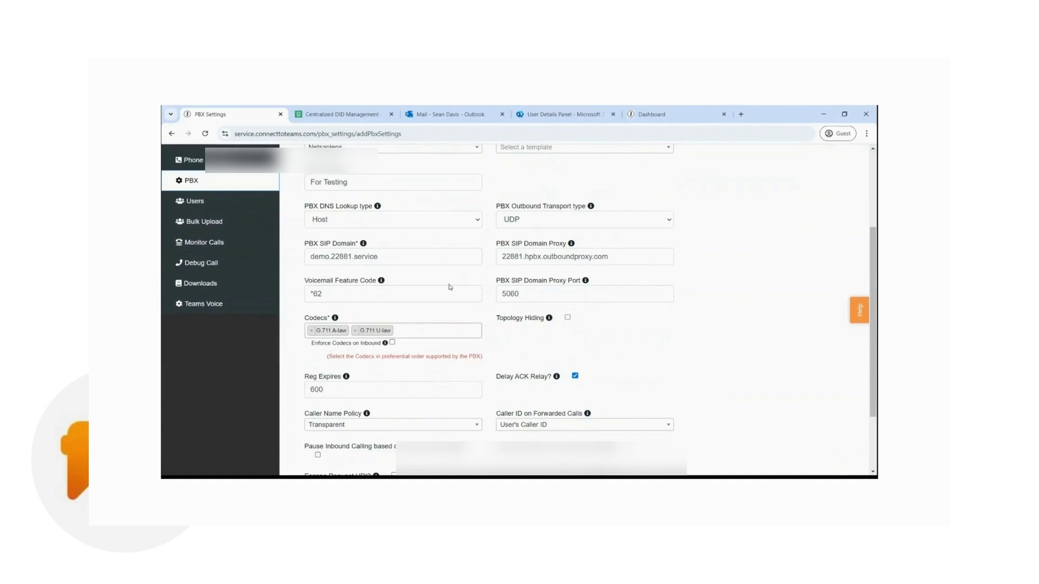
{"action": "scroll", "coordinate": [487, 406], "scroll_direction": "down", "scroll_amount": 2}
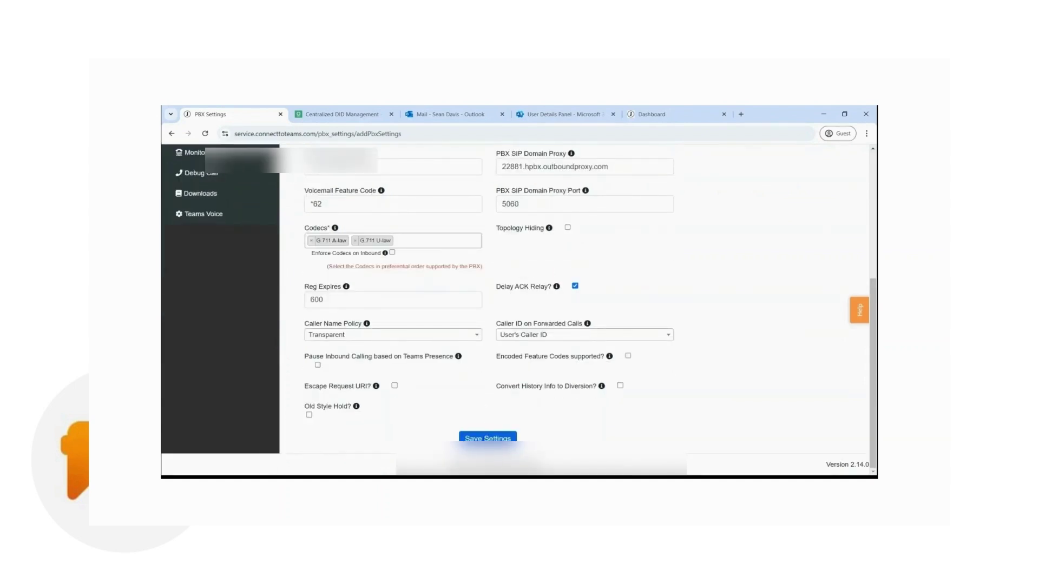
{"action": "left_click", "coordinate": [487, 438]}
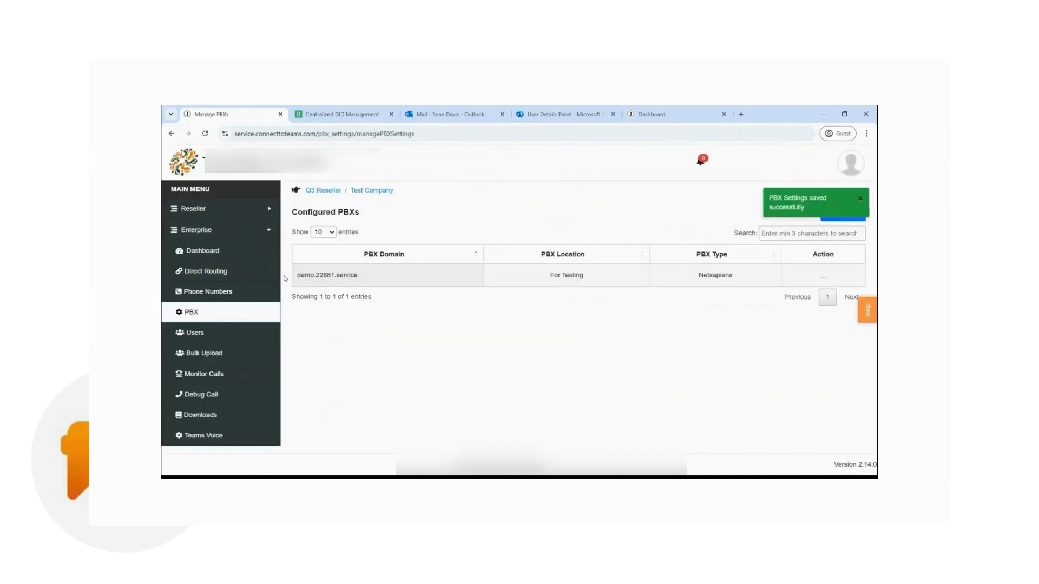
- Check the domain, location and type of the saved PBX in the configured PBXs list, along with the save notification
{"action": "left_click_drag", "start_coordinate": [297, 278], "coordinate": [399, 280]}
{"action": "left_click", "coordinate": [400, 281]}
{"action": "left_click_drag", "start_coordinate": [548, 277], "coordinate": [599, 278]}
{"action": "left_click", "coordinate": [599, 279]}
{"action": "left_click_drag", "start_coordinate": [695, 276], "coordinate": [733, 276]}
{"action": "left_click", "coordinate": [732, 276]}
{"action": "left_click_drag", "start_coordinate": [774, 198], "coordinate": [827, 210]}
{"action": "left_click", "coordinate": [827, 210]}
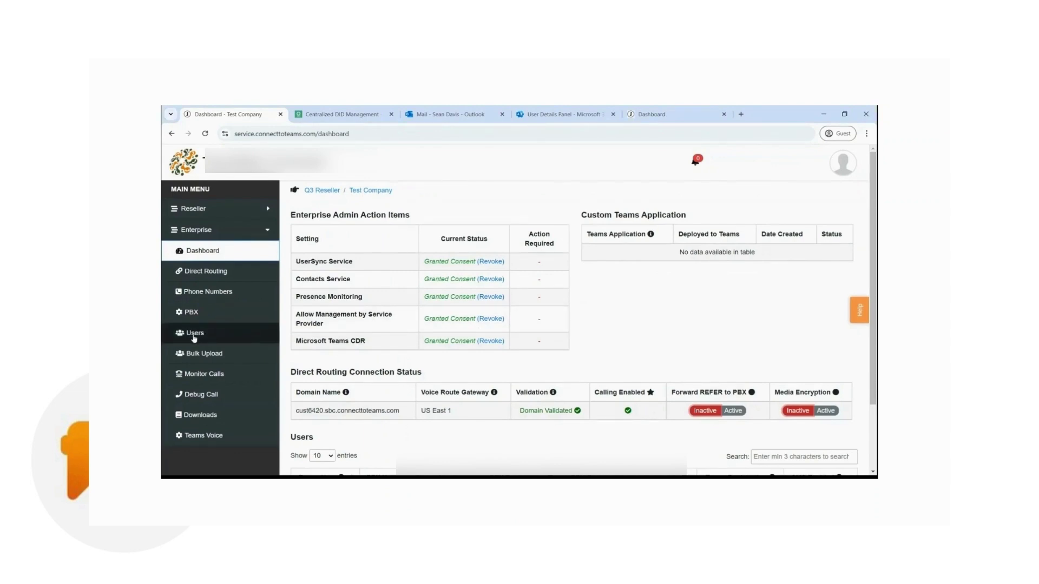
- Start setting up a PBX user for Test Company with For Testing as the PBX location
{"action": "left_click", "coordinate": [218, 336]}
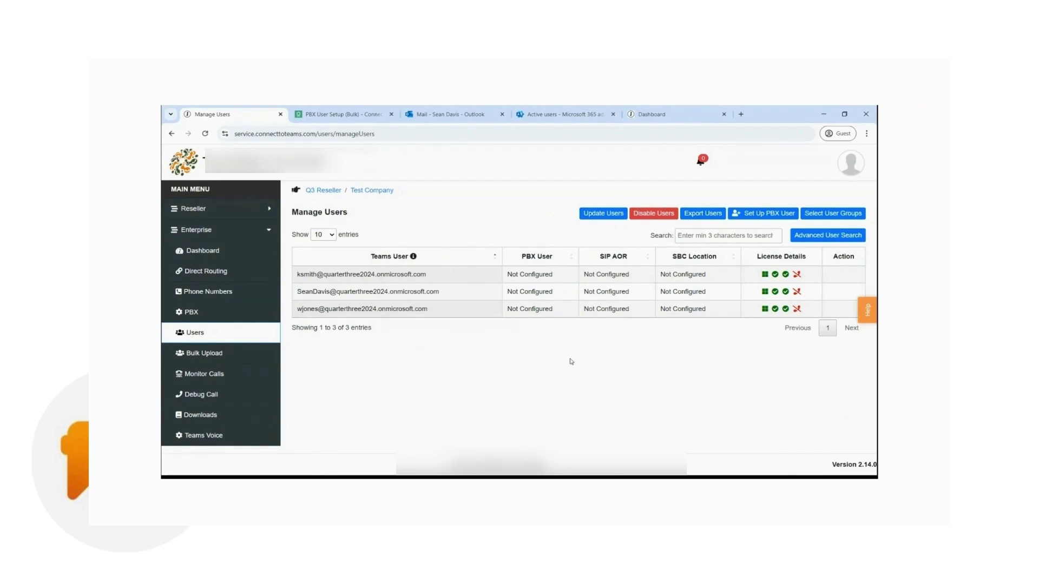
{"action": "left_click", "coordinate": [750, 218]}
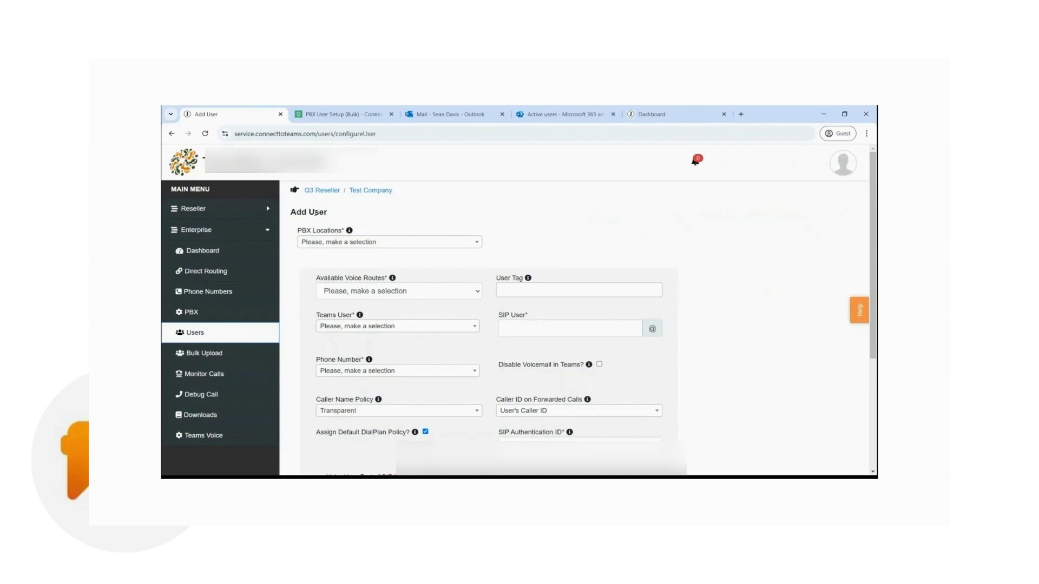
{"action": "left_click", "coordinate": [471, 244]}
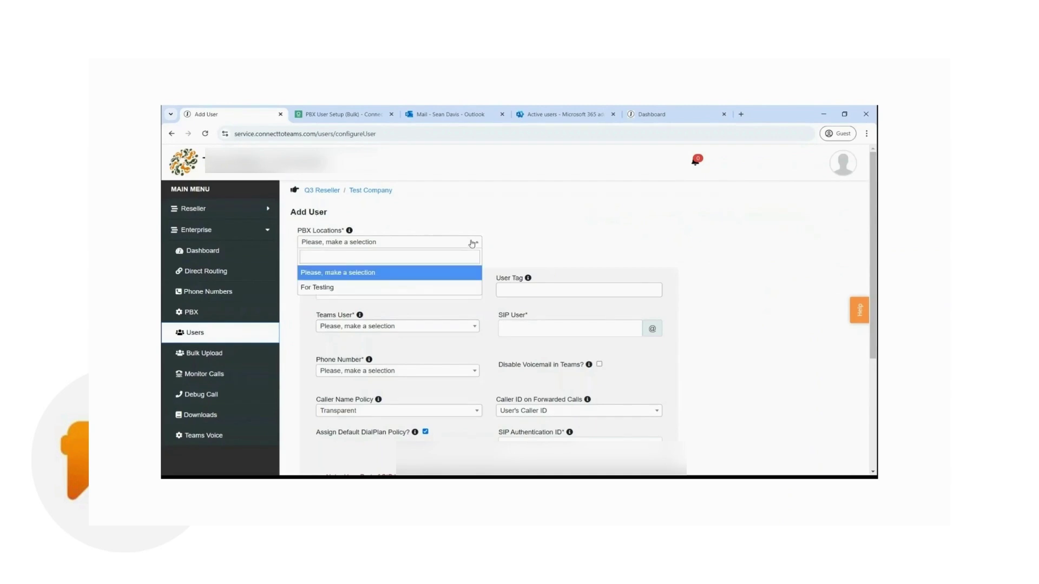
{"action": "left_click", "coordinate": [460, 286]}
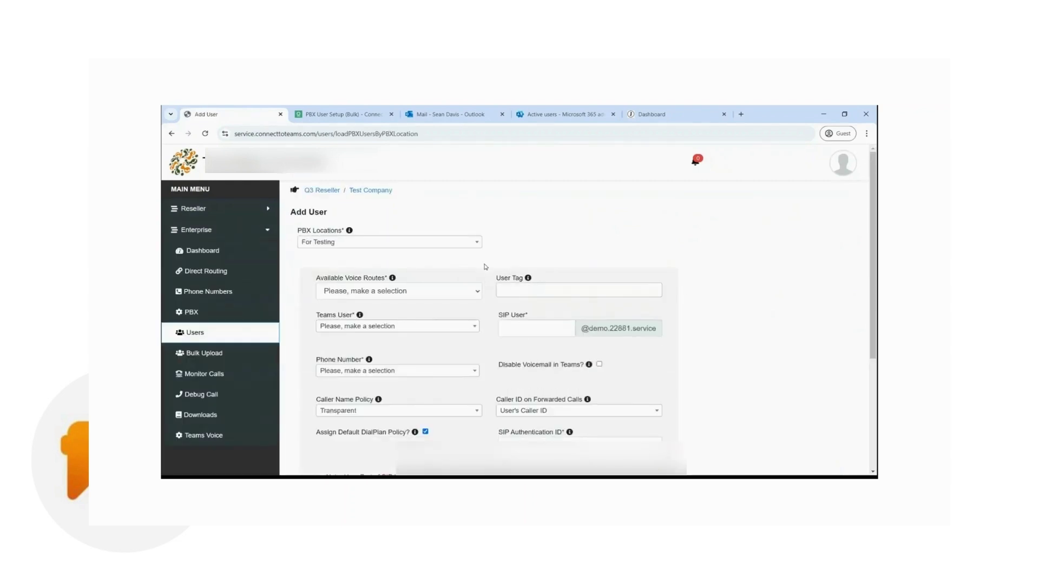
- Assign the US East 1 voice route and select the second listed Teams user for the new PBX user
{"action": "left_click", "coordinate": [450, 291]}
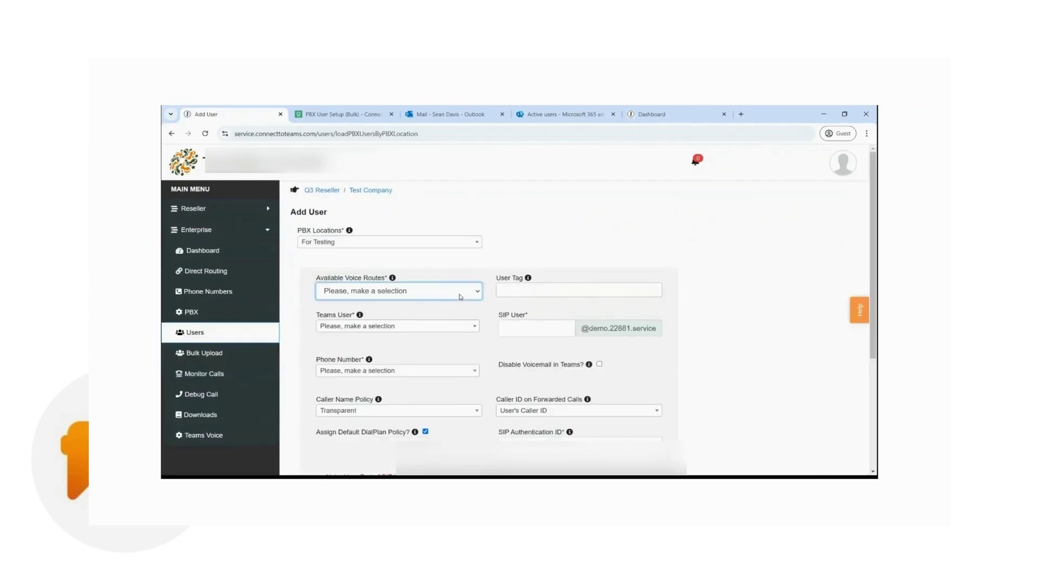
{"action": "key", "text": "Down"}
{"action": "left_click", "coordinate": [467, 332]}
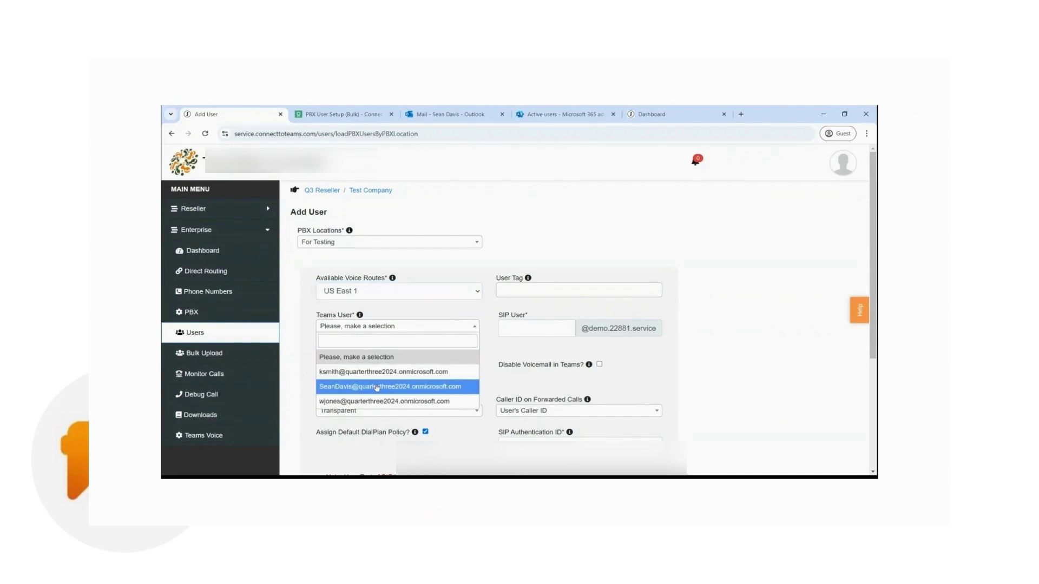
{"action": "left_click", "coordinate": [441, 388]}
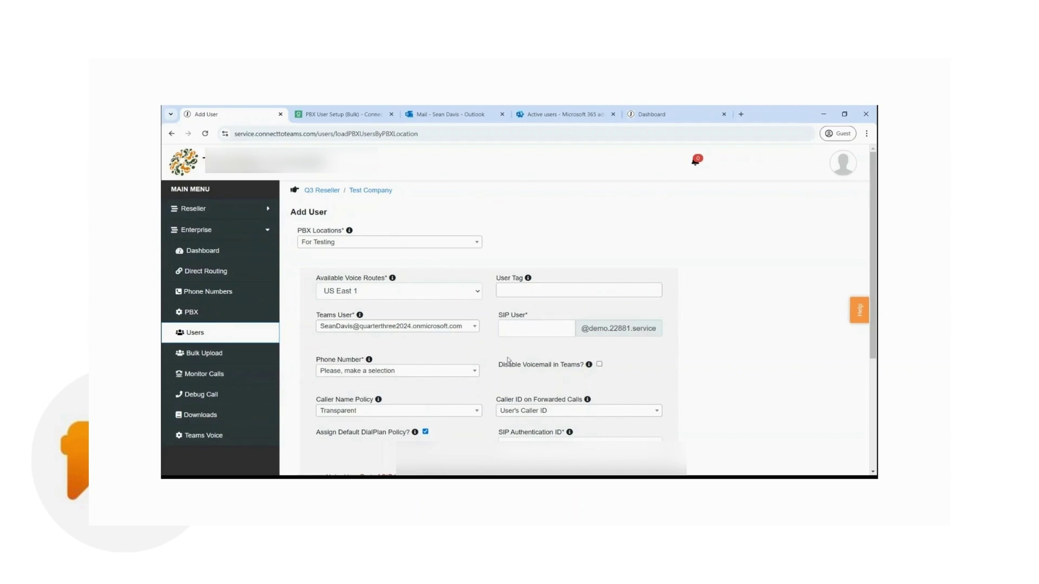
- Look over the required SIP user, SIP authentication ID and SIP password fields of the new user form
{"action": "scroll", "coordinate": [533, 314], "scroll_direction": "down", "scroll_amount": 1}
{"action": "left_click", "coordinate": [529, 285]}
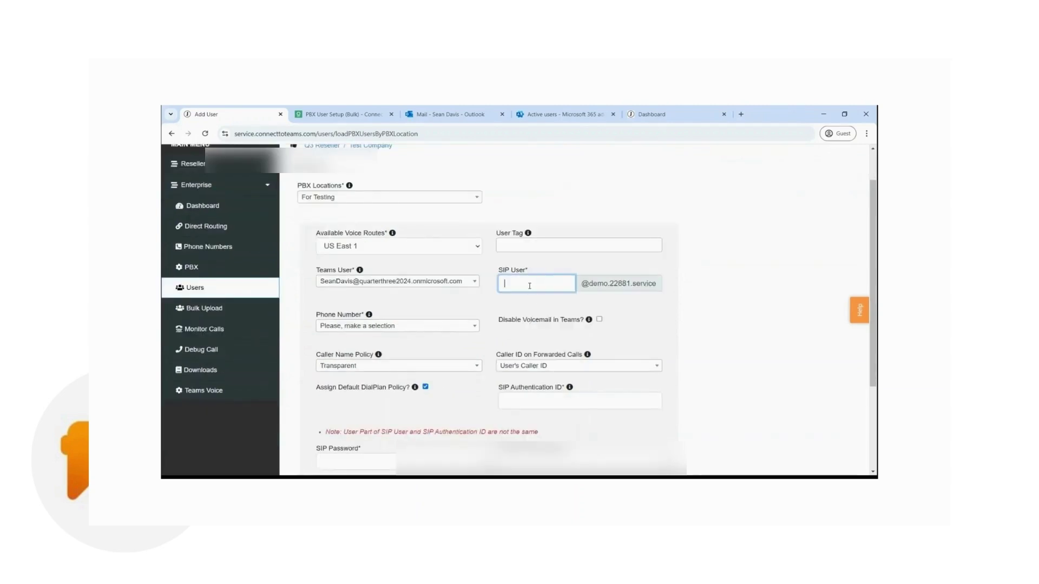
{"action": "left_click", "coordinate": [530, 401]}
{"action": "scroll", "coordinate": [528, 402], "scroll_direction": "down", "scroll_amount": 1}
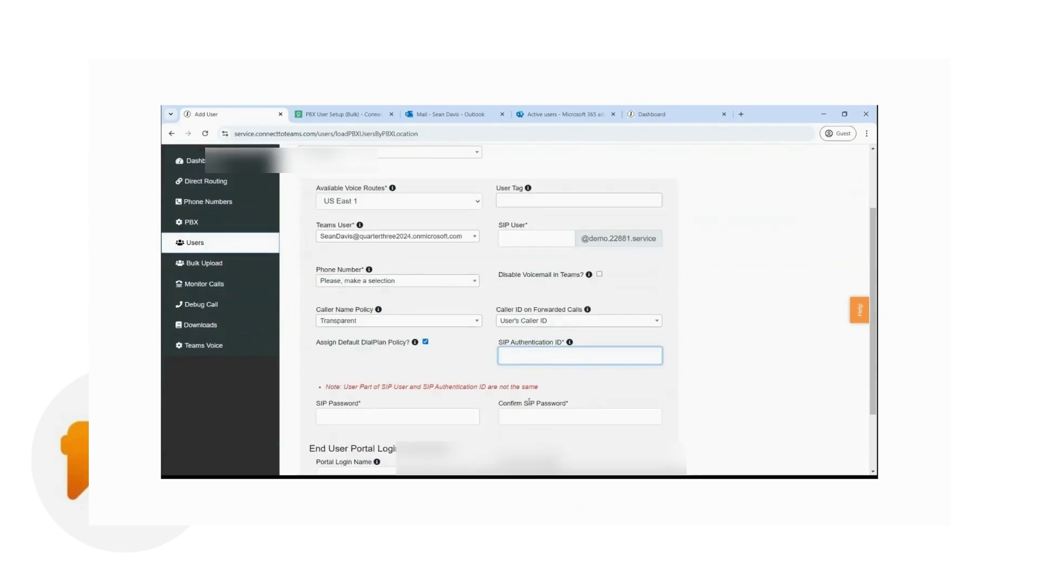
{"action": "left_click", "coordinate": [456, 417]}
{"action": "left_click", "coordinate": [538, 417]}
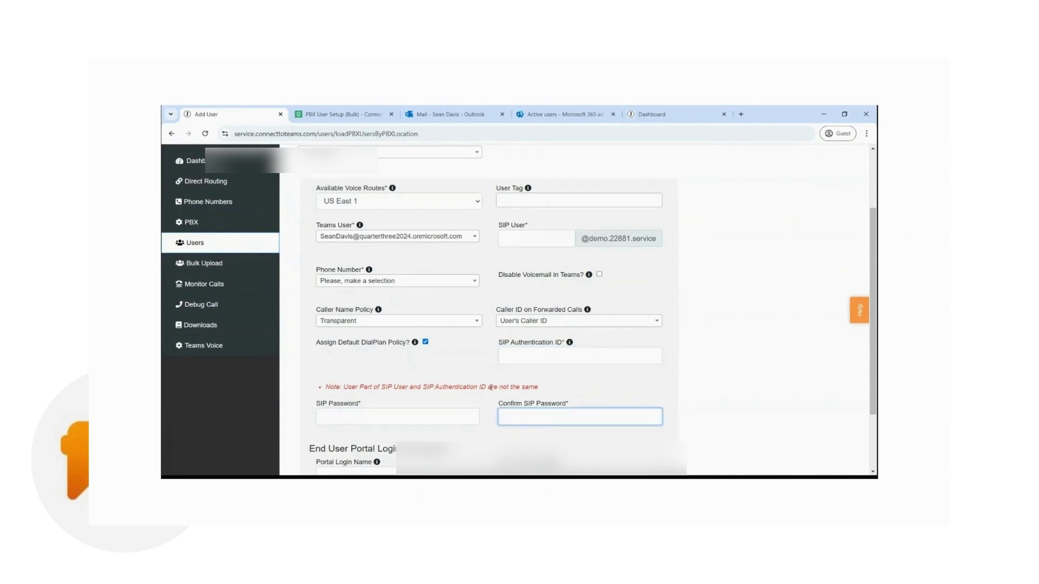
- Set the SIP user to 5085 and assign the first available phone number to the new PBX user
{"action": "key", "text": "alt+Tab"}
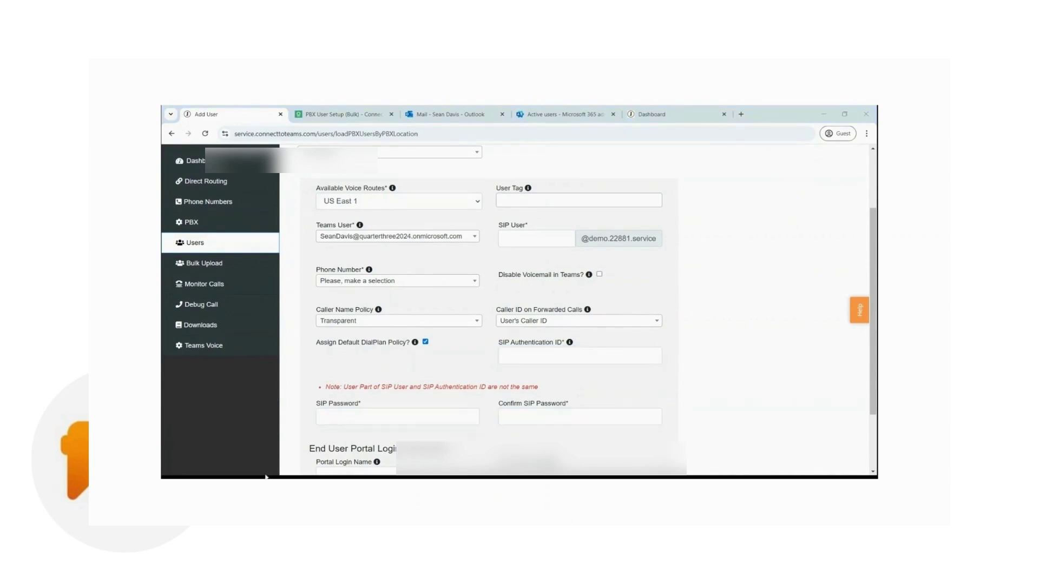
{"action": "key", "text": "alt+Tab"}
{"action": "left_click", "coordinate": [520, 241]}
{"action": "type", "text": "50"}
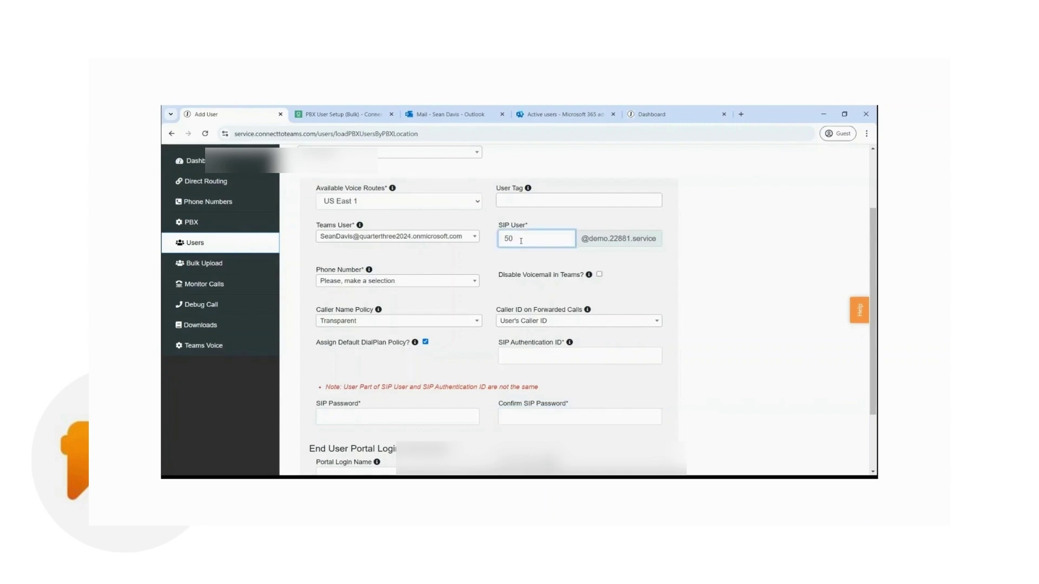
{"action": "type", "text": "85"}
{"action": "left_click", "coordinate": [408, 282]}
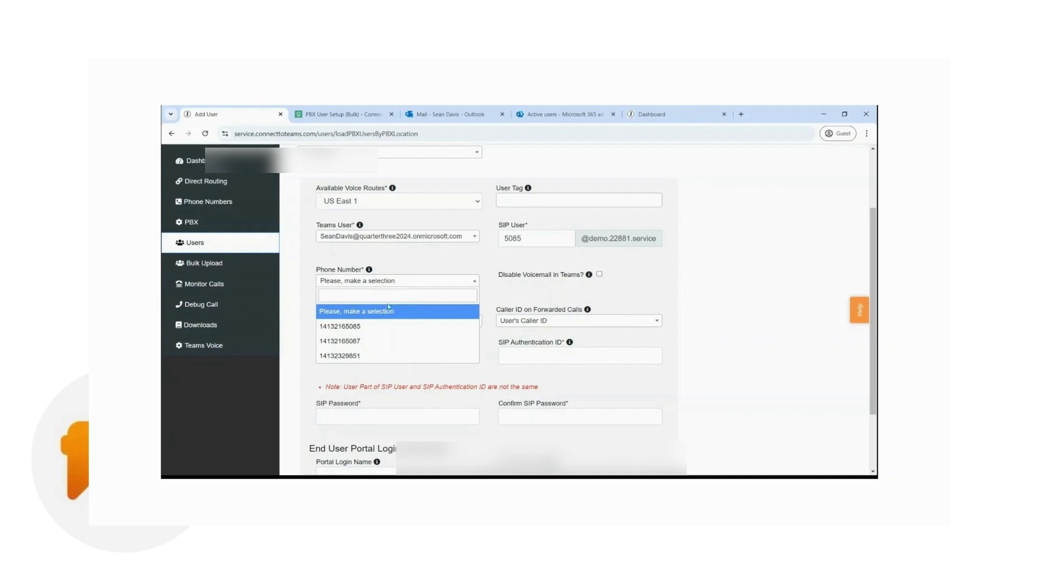
{"action": "left_click", "coordinate": [367, 327]}
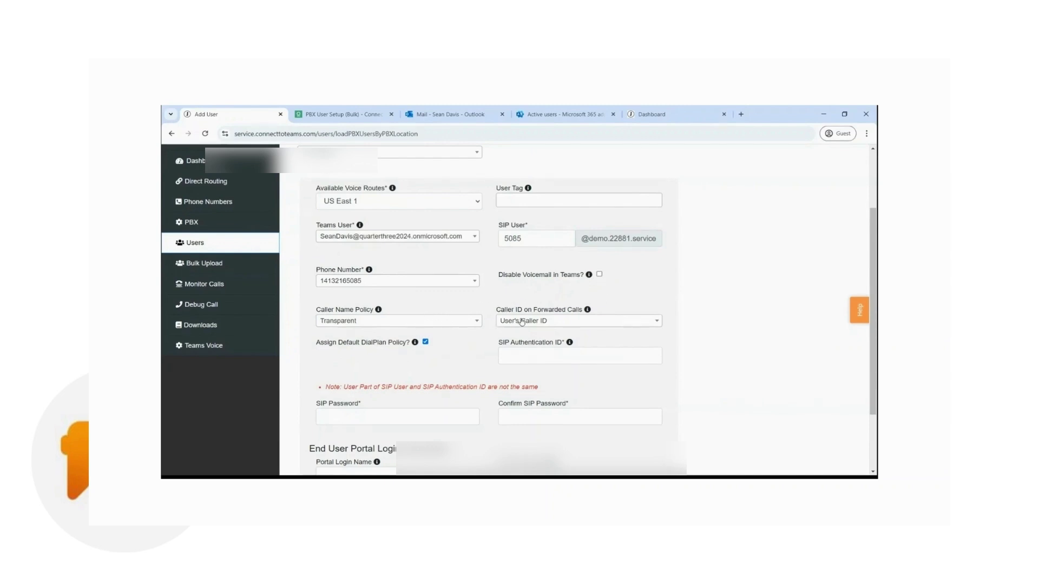
- Set the new PBX user's SIP authentication ID to 5085, matching the SIP user
{"action": "left_click", "coordinate": [516, 355]}
{"action": "type", "text": "50"}
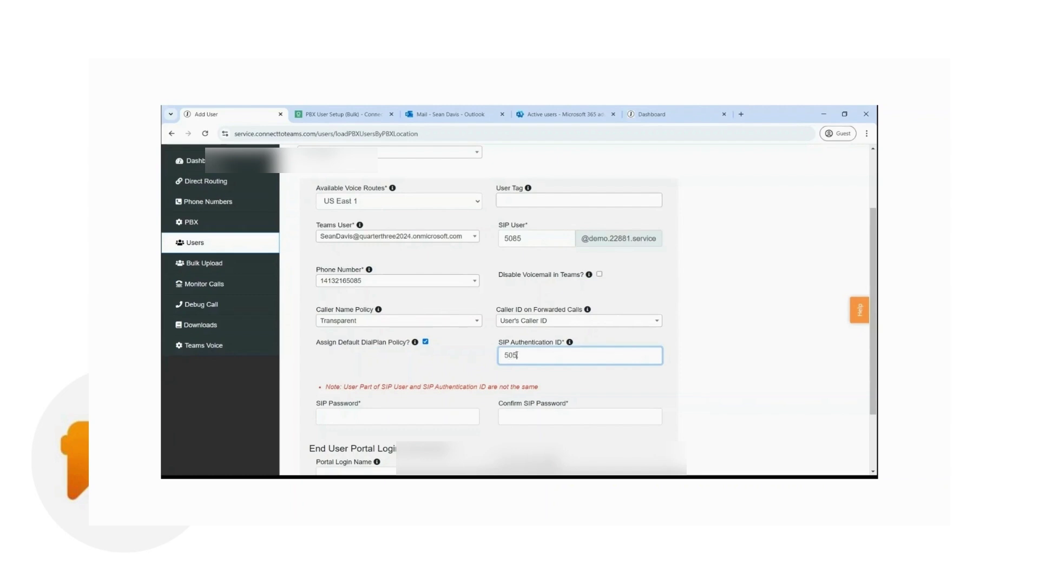
{"action": "type", "text": "85"}
{"action": "left_click", "coordinate": [400, 386]}
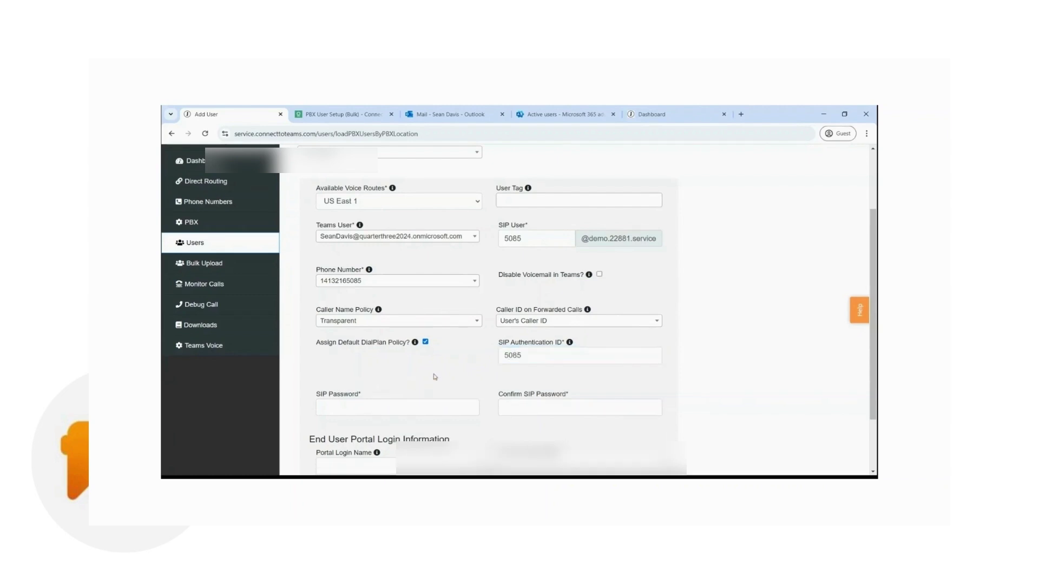
- Enter the SIP password and its confirmation for the new PBX user and save the user
{"action": "left_click", "coordinate": [374, 411]}
{"action": "key", "text": "ctrl+v"}
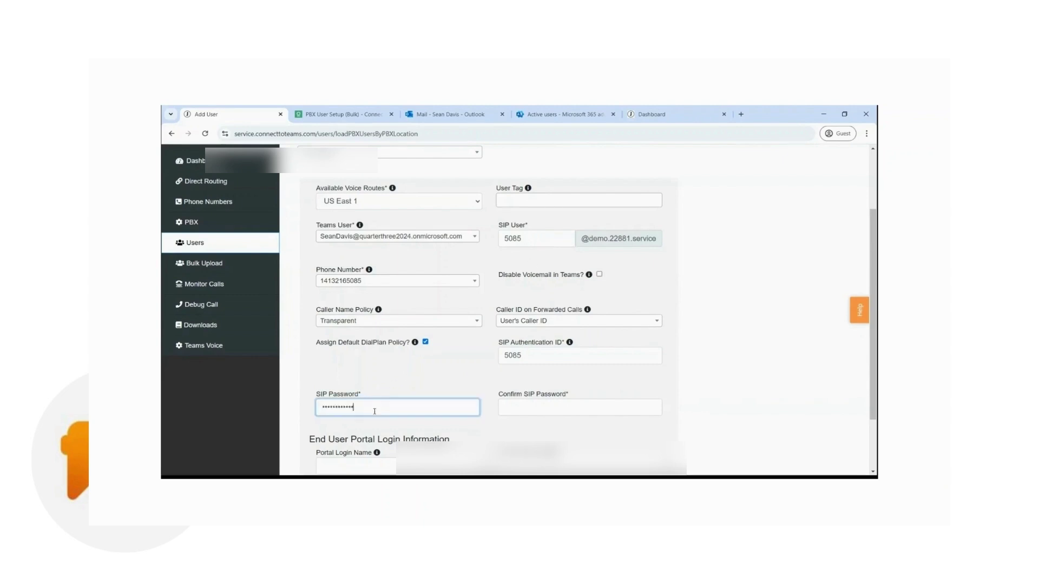
{"action": "left_click", "coordinate": [513, 412]}
{"action": "key", "text": "ctrl+v"}
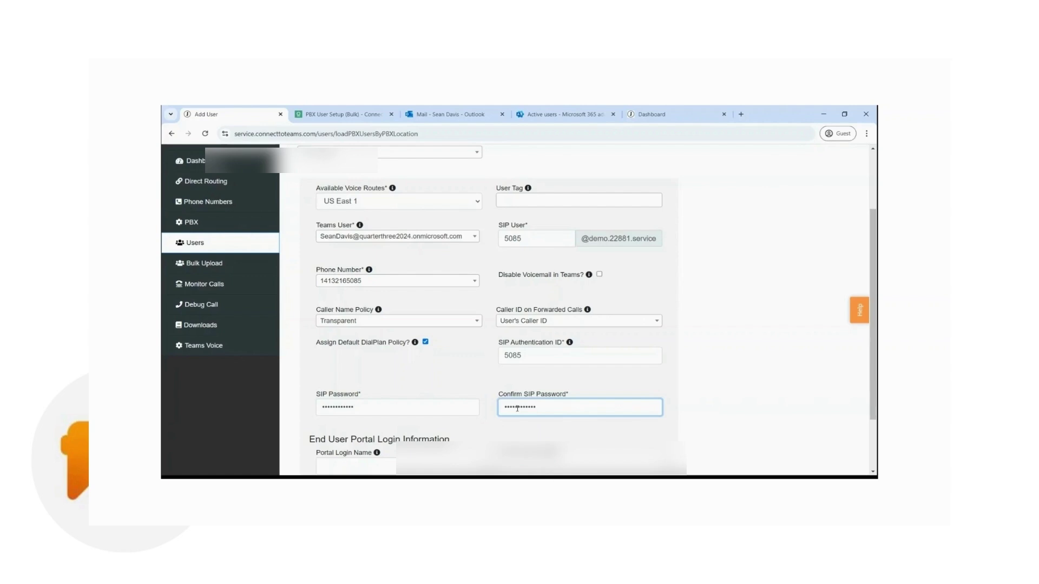
{"action": "scroll", "coordinate": [482, 421], "scroll_direction": "down", "scroll_amount": 2}
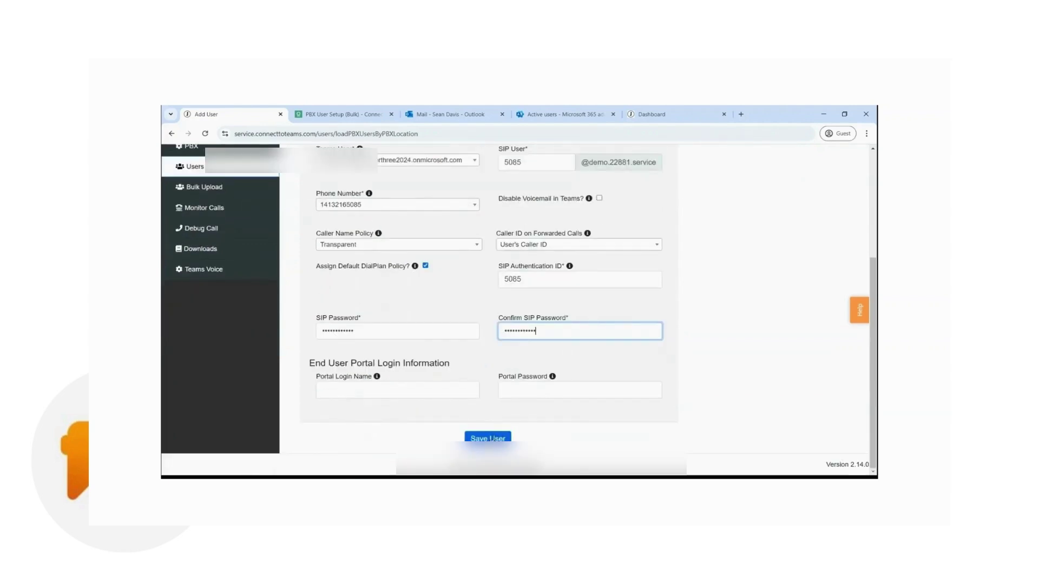
{"action": "left_click", "coordinate": [488, 438]}
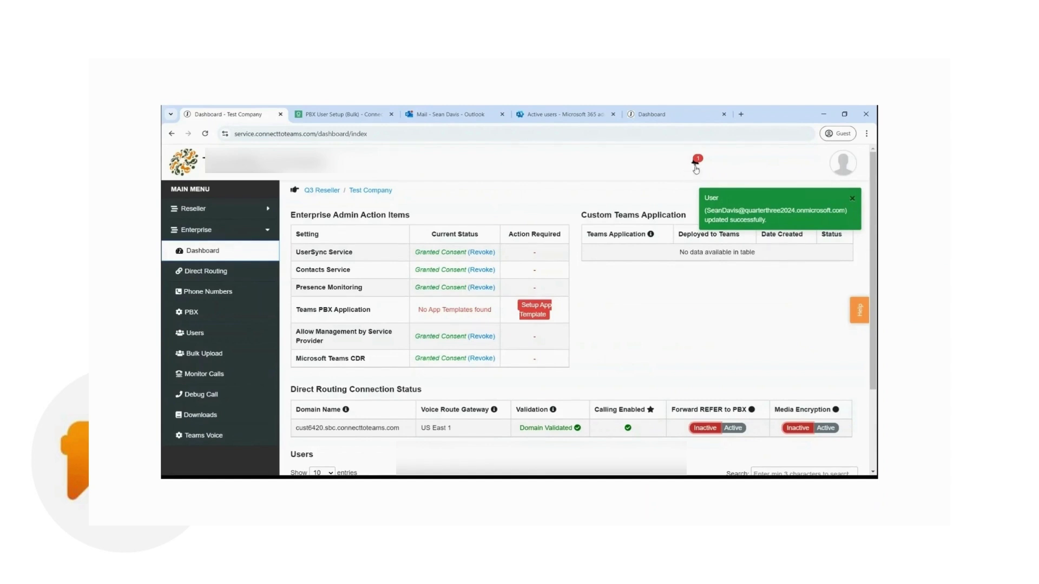
- Check the portal notification about the saved user and read the Enterprise User Provisioning Status email in Outlook
{"action": "left_click", "coordinate": [695, 161]}
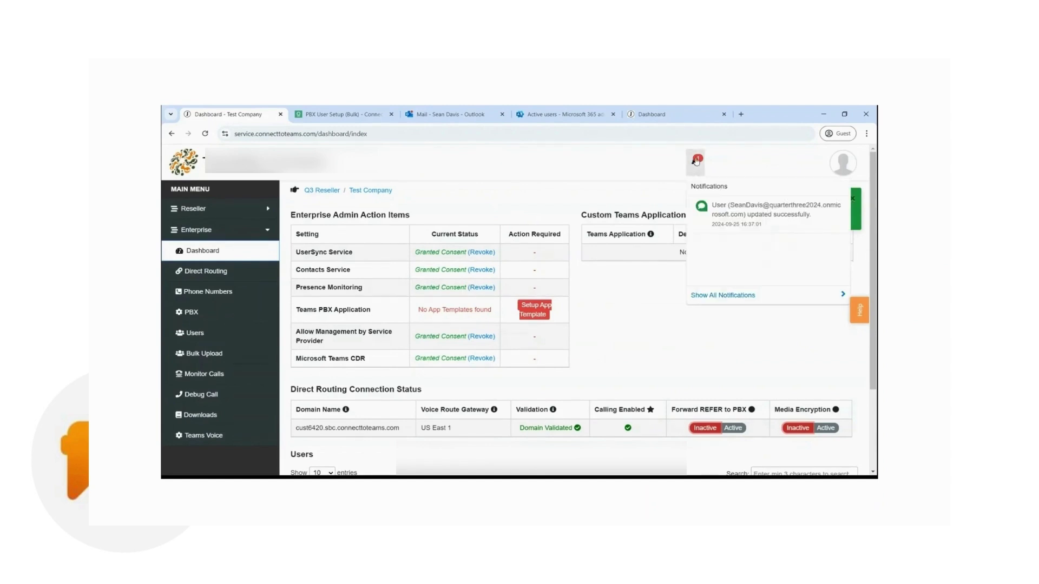
{"action": "left_click", "coordinate": [644, 310]}
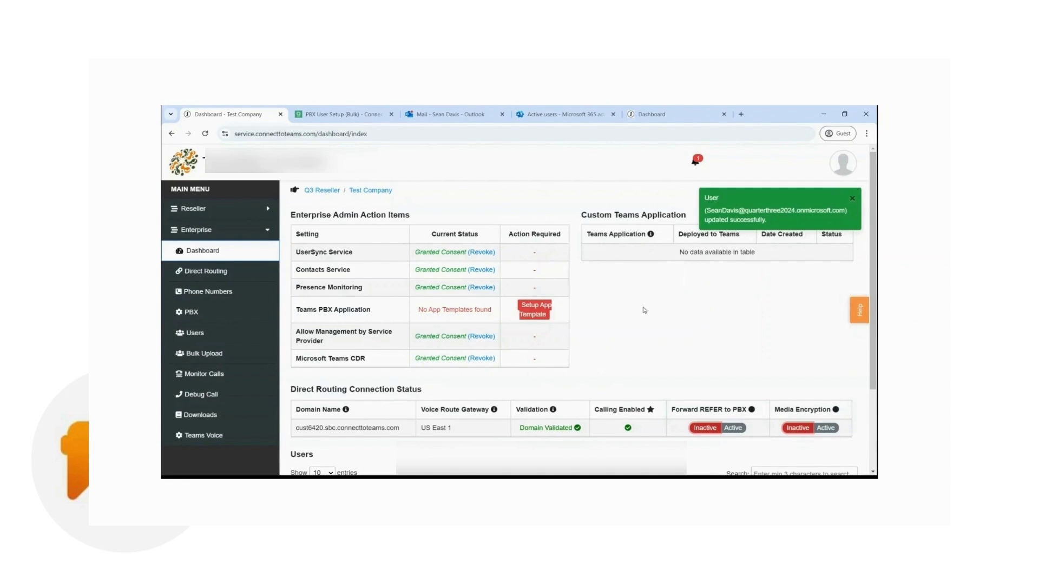
{"action": "left_click", "coordinate": [445, 117]}
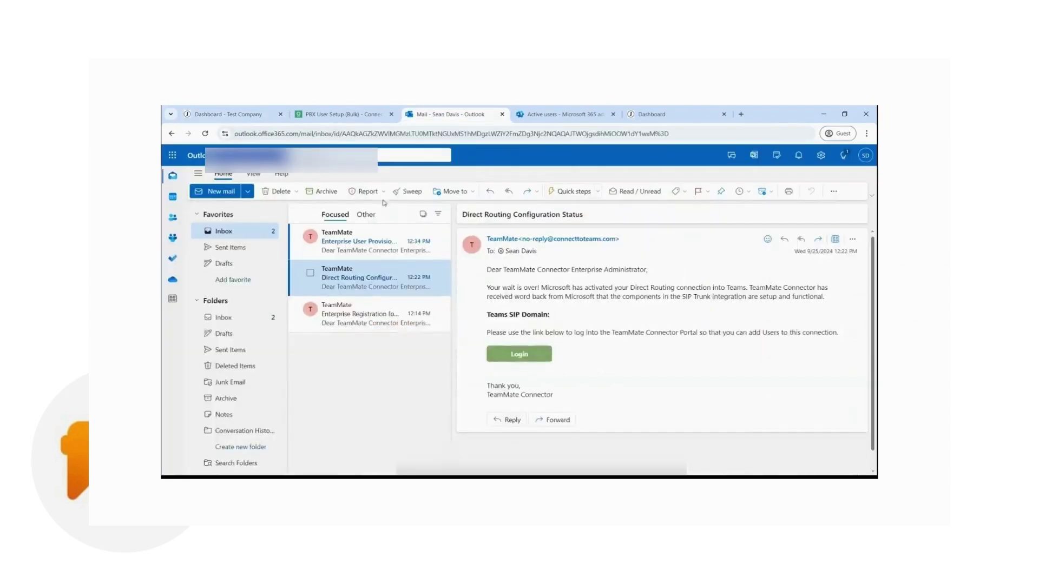
{"action": "left_click", "coordinate": [379, 242]}
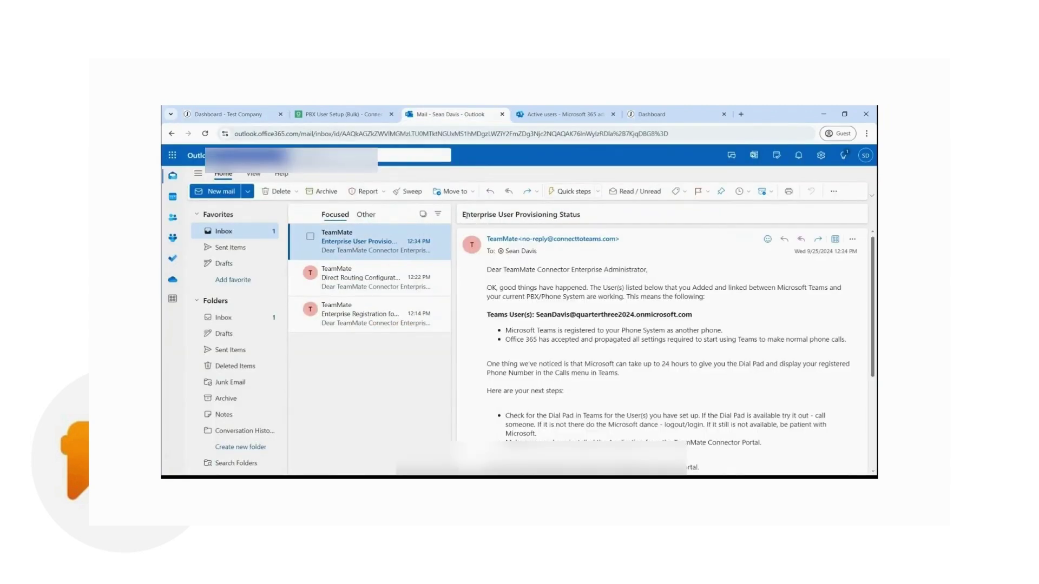
{"action": "left_click_drag", "start_coordinate": [465, 214], "coordinate": [590, 216]}
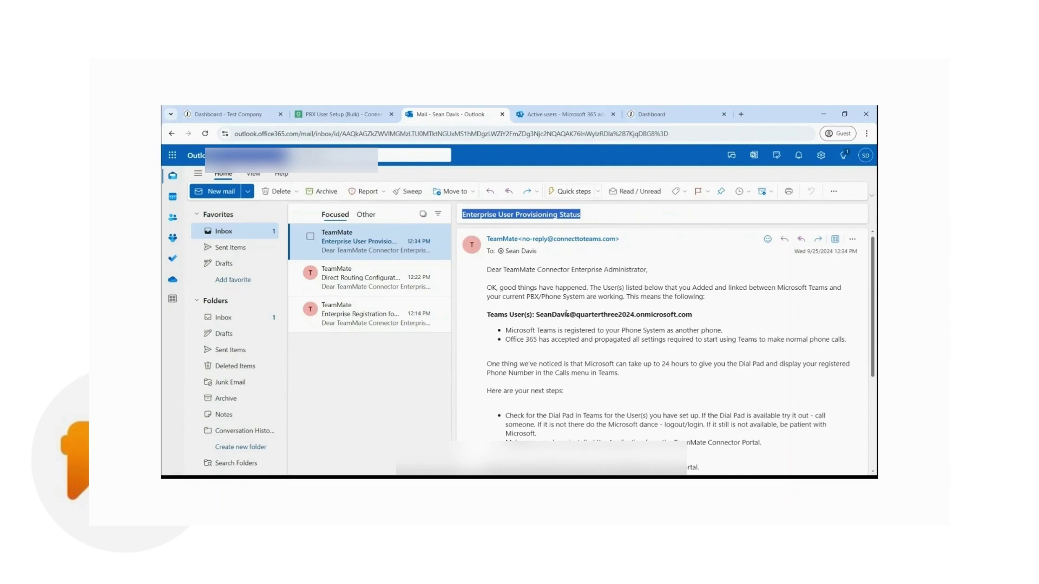
{"action": "left_click_drag", "start_coordinate": [516, 314], "coordinate": [701, 319]}
{"action": "left_click", "coordinate": [717, 320]}
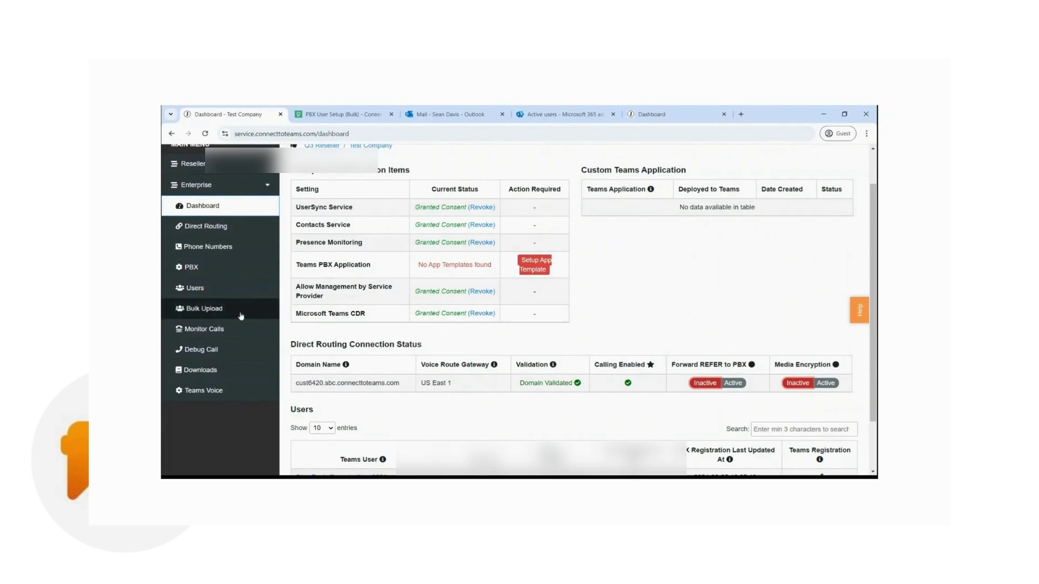
- Set up a bulk user upload in the portal with user type PBX, voice route US East 1 and PBX location For Testing
{"action": "scroll", "coordinate": [241, 317], "scroll_direction": "down", "scroll_amount": 1}
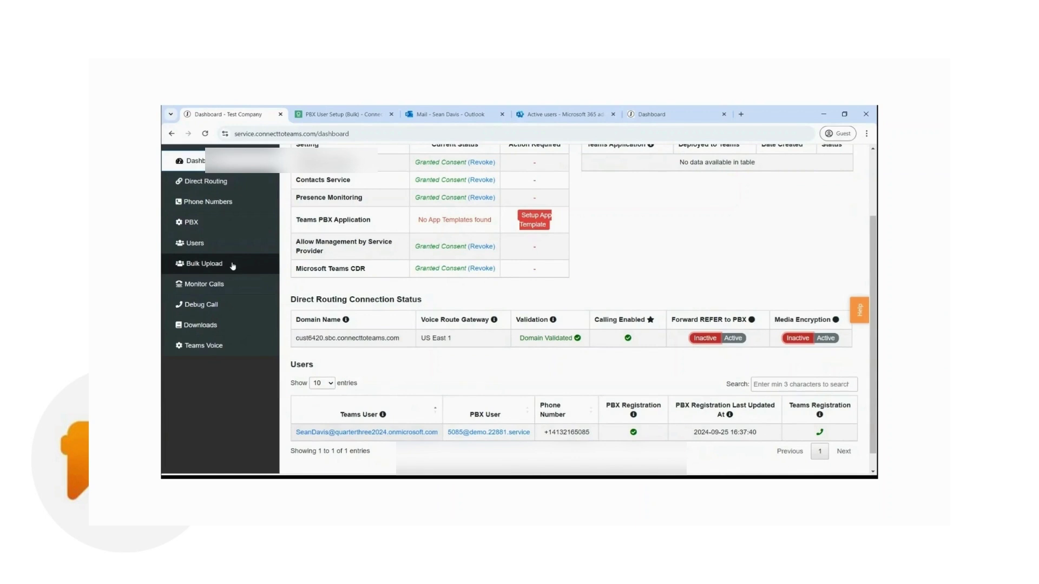
{"action": "left_click", "coordinate": [233, 265]}
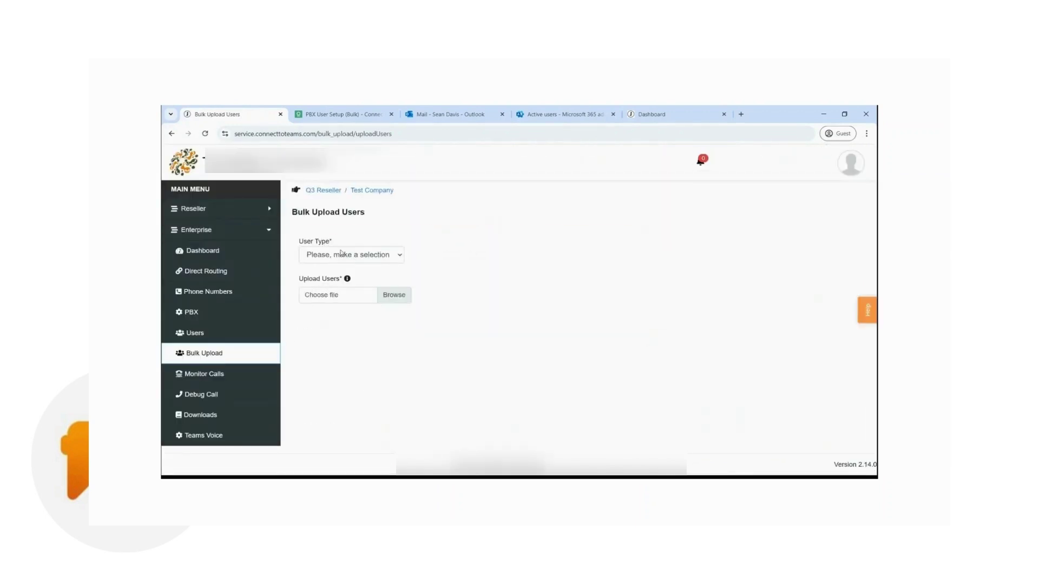
{"action": "left_click", "coordinate": [400, 258]}
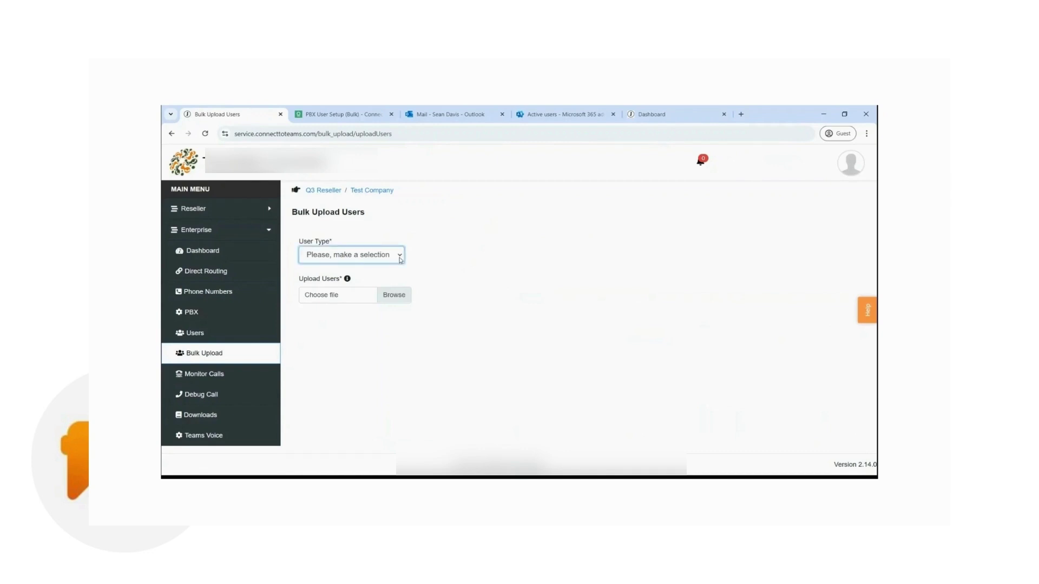
{"action": "left_click", "coordinate": [387, 283]}
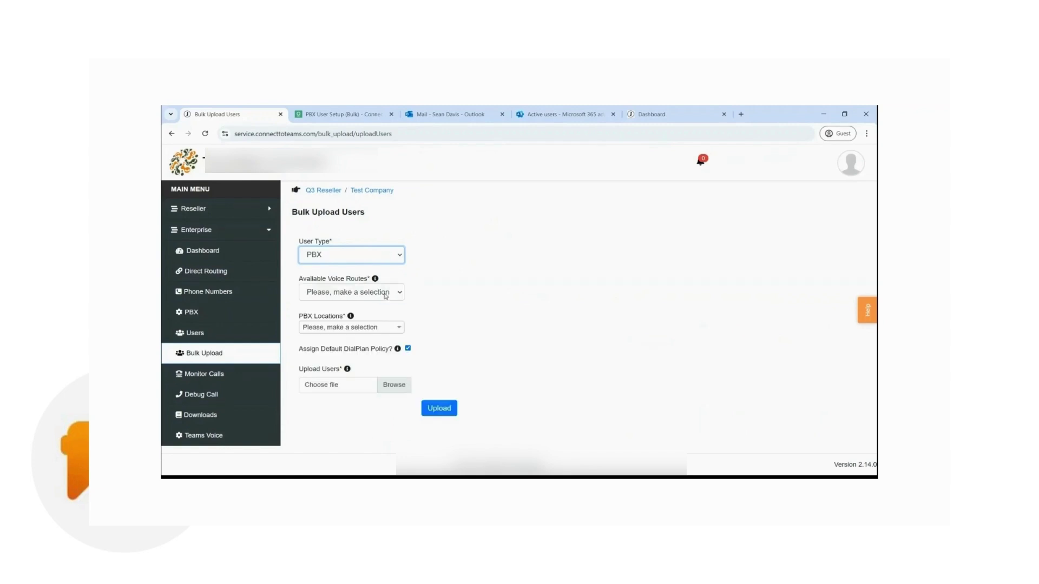
{"action": "left_click", "coordinate": [396, 295]}
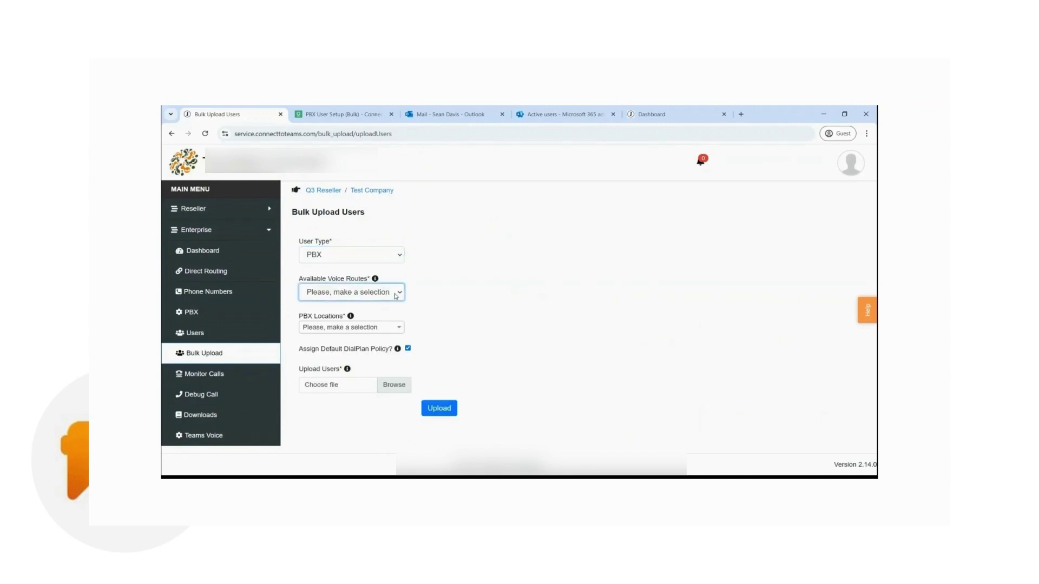
{"action": "key", "text": "Down"}
{"action": "left_click", "coordinate": [395, 327]}
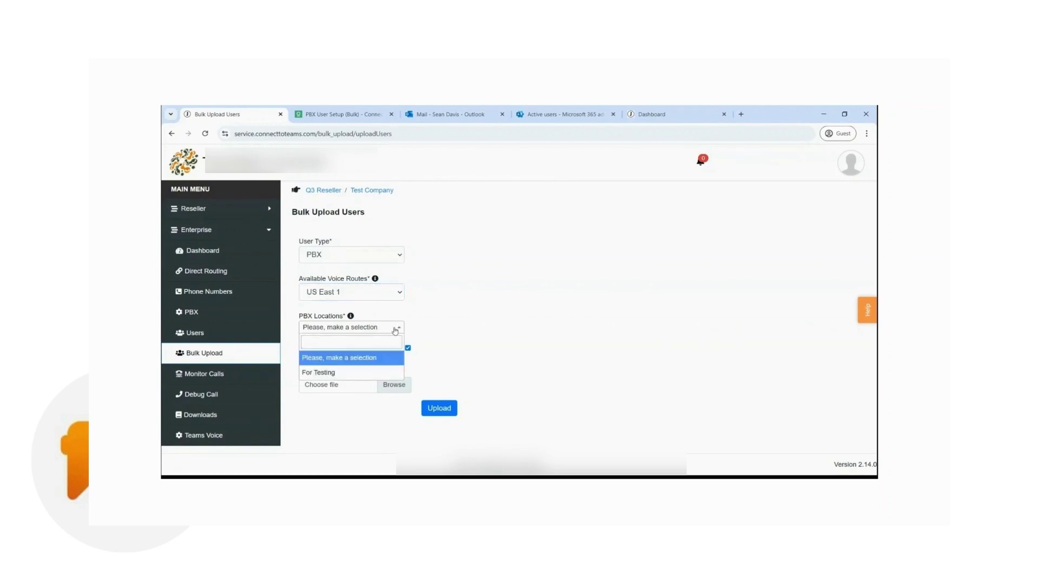
{"action": "left_click", "coordinate": [390, 373]}
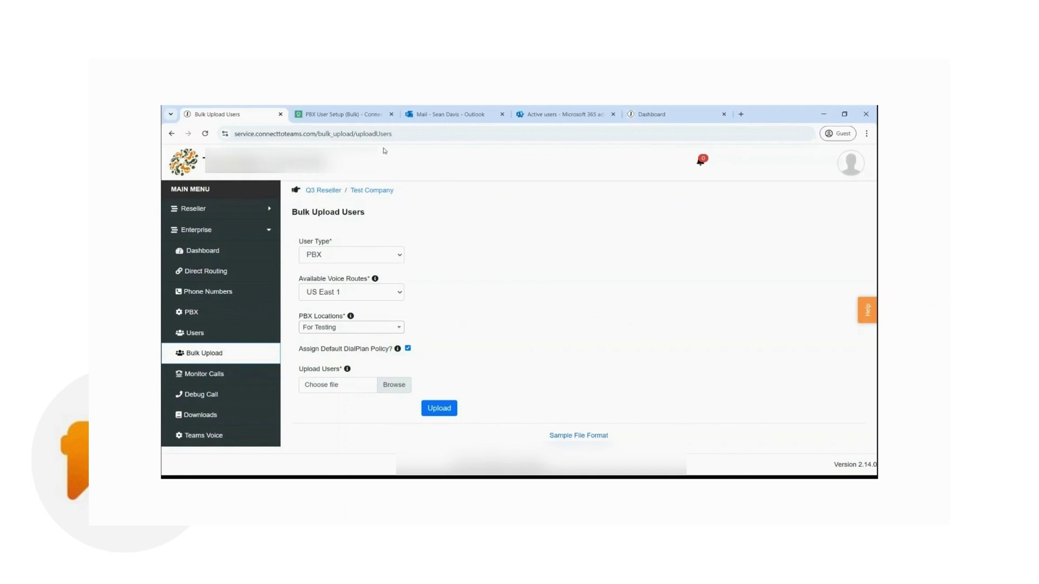
- Consult the sample file layout in the PBX User Setup (Bulk) article, then upload, validate and submit bulk_users for q3.csv
{"action": "left_click", "coordinate": [343, 114]}
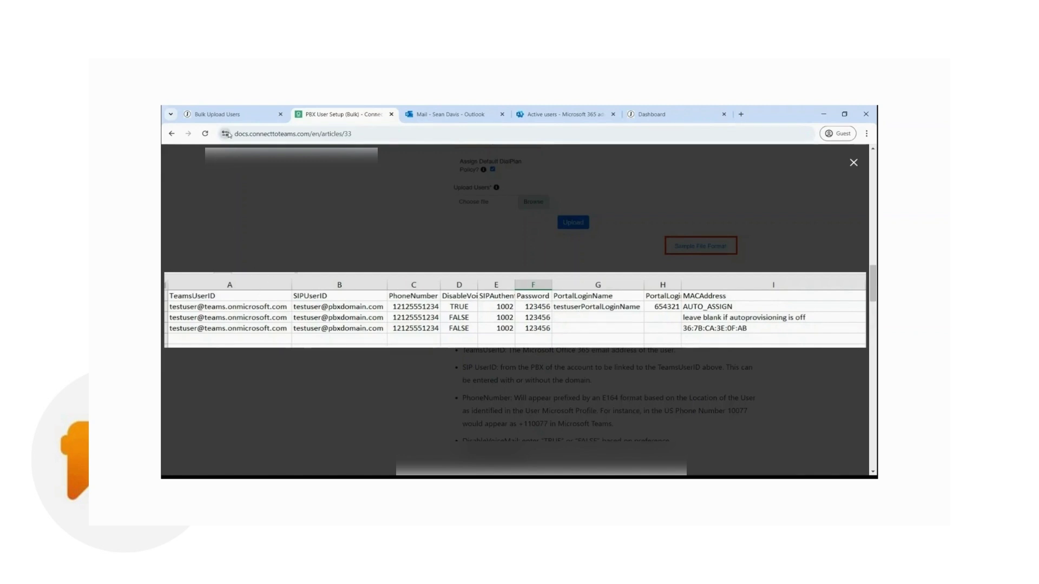
{"action": "left_click", "coordinate": [228, 116]}
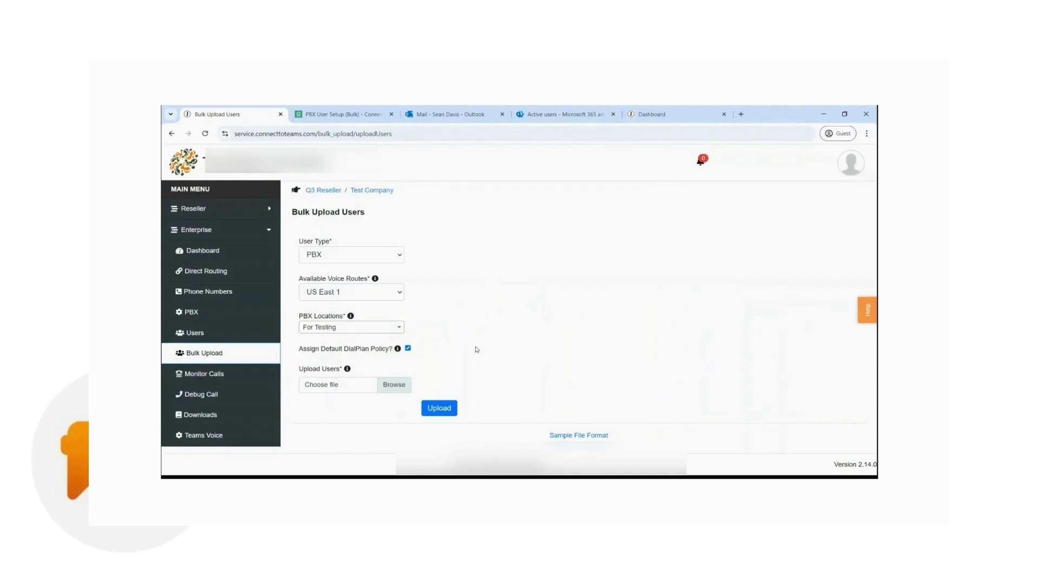
{"action": "left_click", "coordinate": [399, 385]}
{"action": "double_click", "coordinate": [545, 286]}
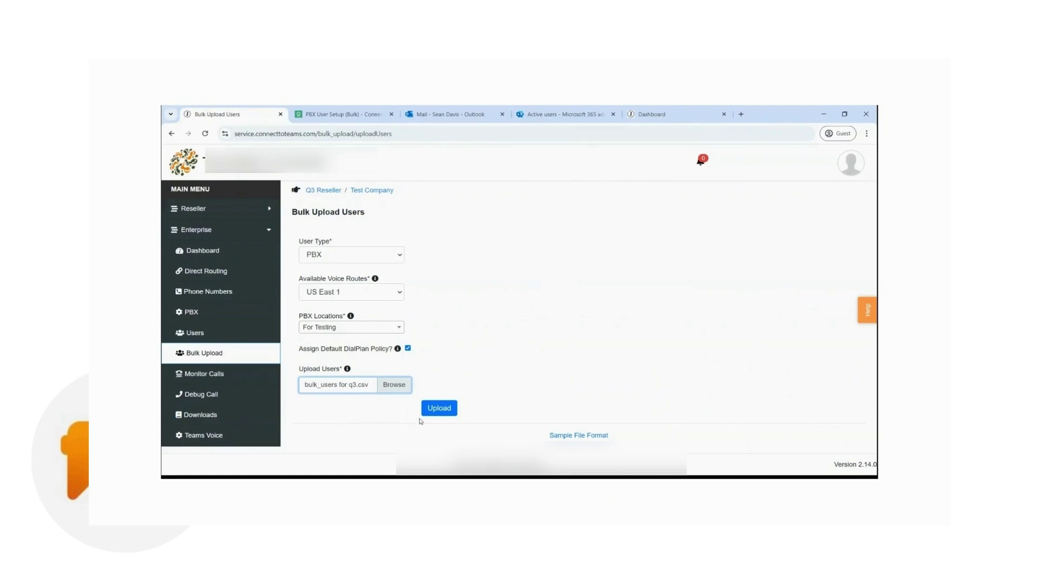
{"action": "left_click", "coordinate": [436, 409]}
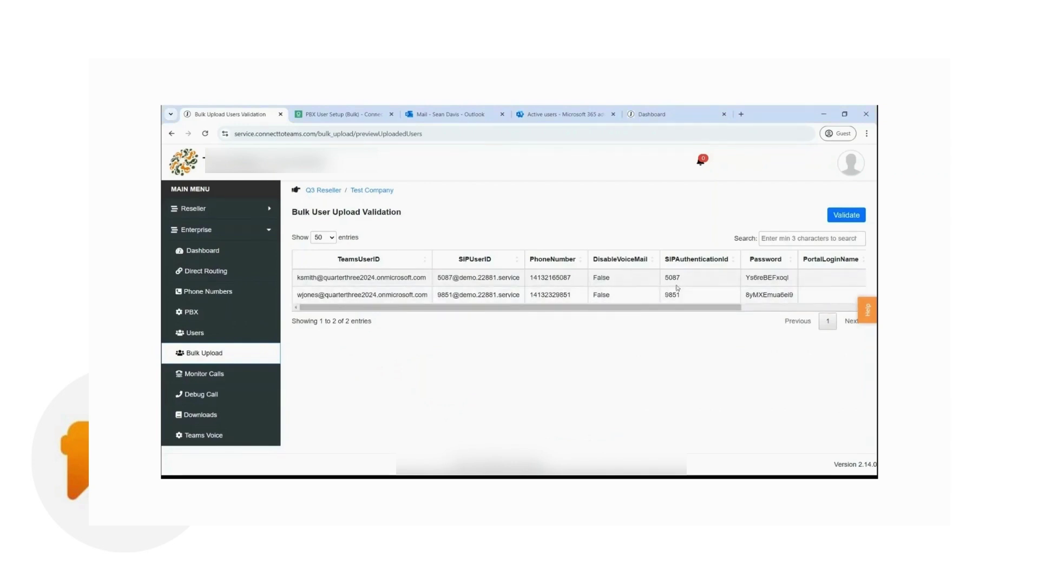
{"action": "left_click", "coordinate": [846, 219]}
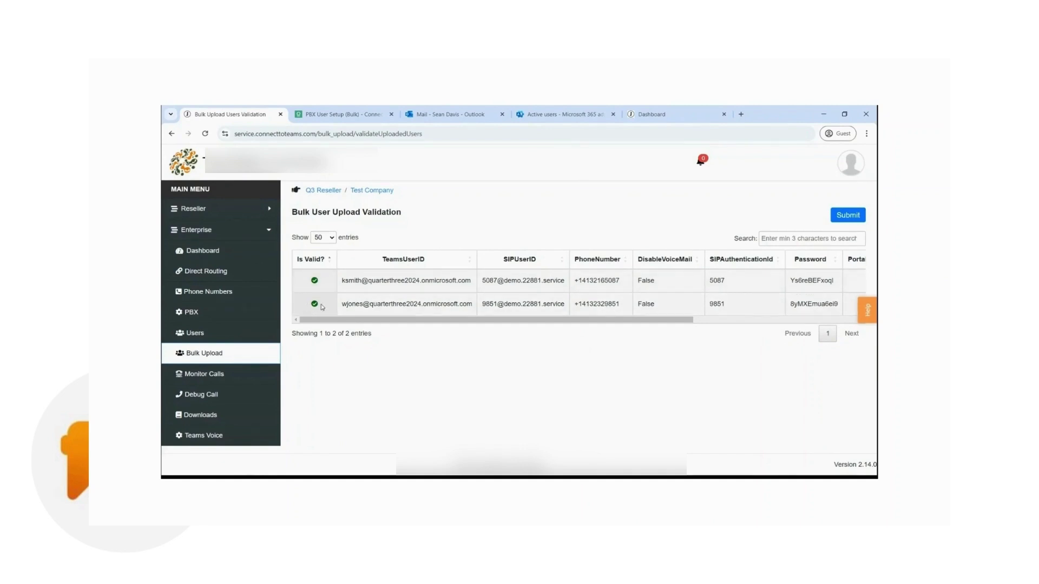
{"action": "left_click", "coordinate": [848, 215]}
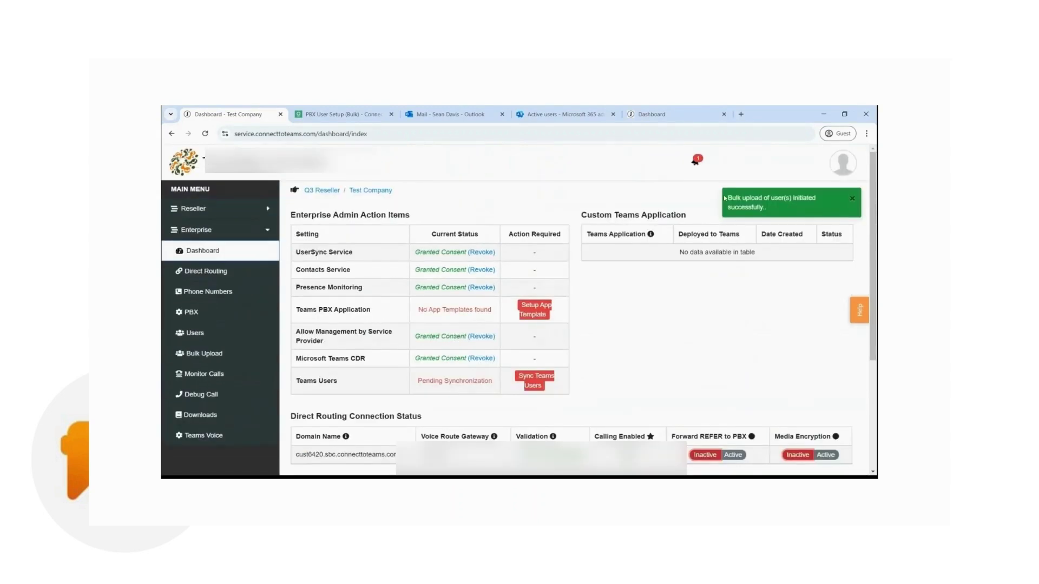
- Check the bulk upload notification and review the PBX and Teams registration of the users on the Test Company dashboard
{"action": "left_click", "coordinate": [694, 161]}
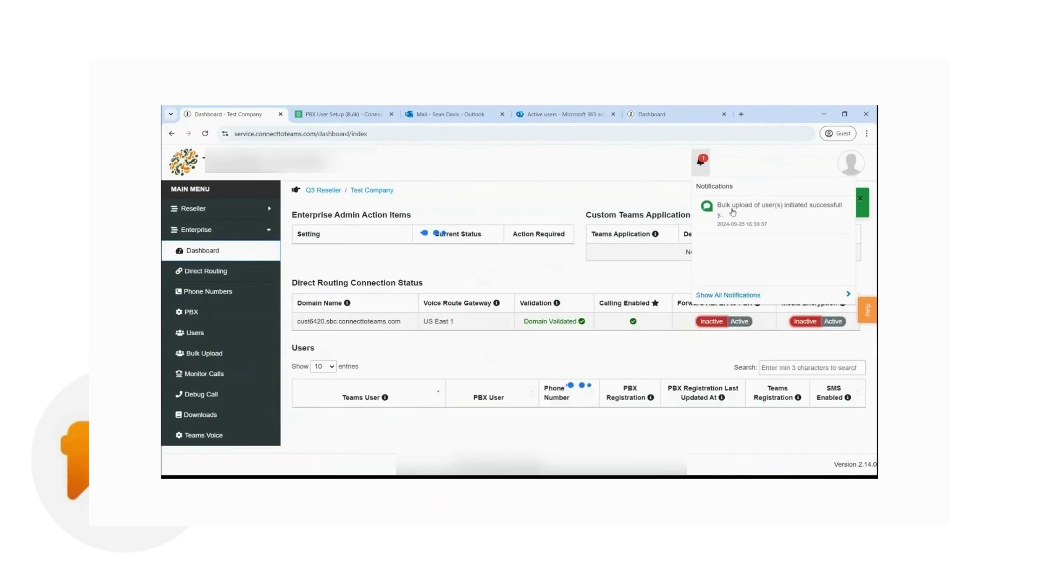
{"action": "left_click", "coordinate": [637, 282]}
{"action": "scroll", "coordinate": [640, 294], "scroll_direction": "down", "scroll_amount": 2}
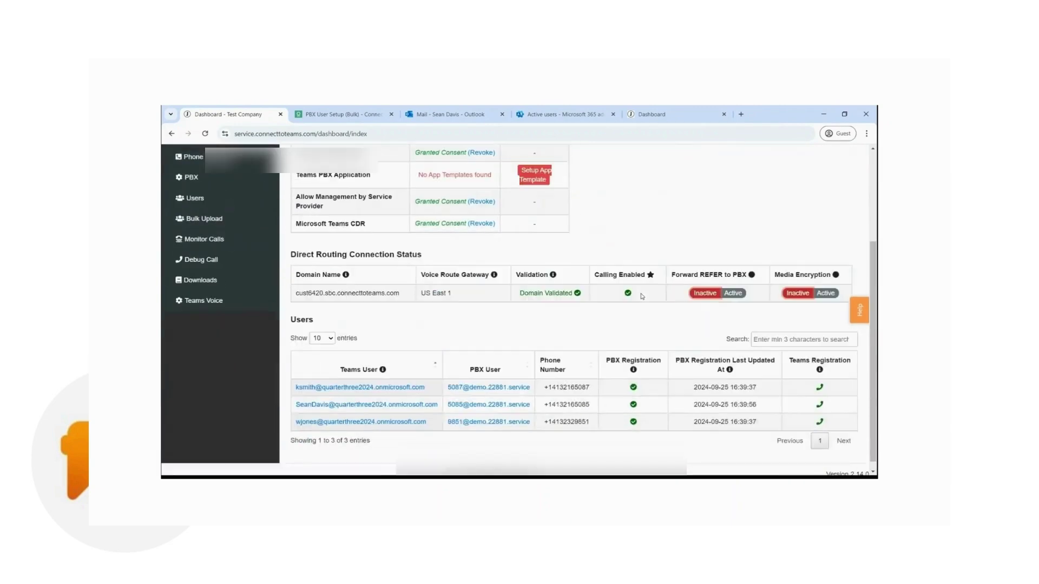
{"action": "scroll", "coordinate": [642, 296], "scroll_direction": "down", "scroll_amount": 1}
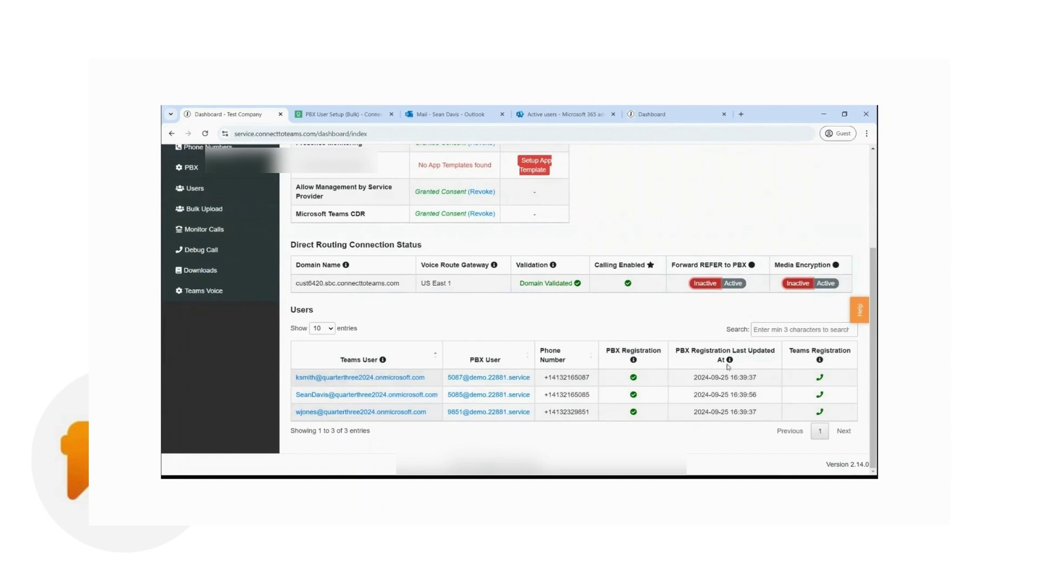
{"action": "scroll", "coordinate": [725, 352], "scroll_direction": "up", "scroll_amount": 3}
{"action": "left_click", "coordinate": [698, 161]}
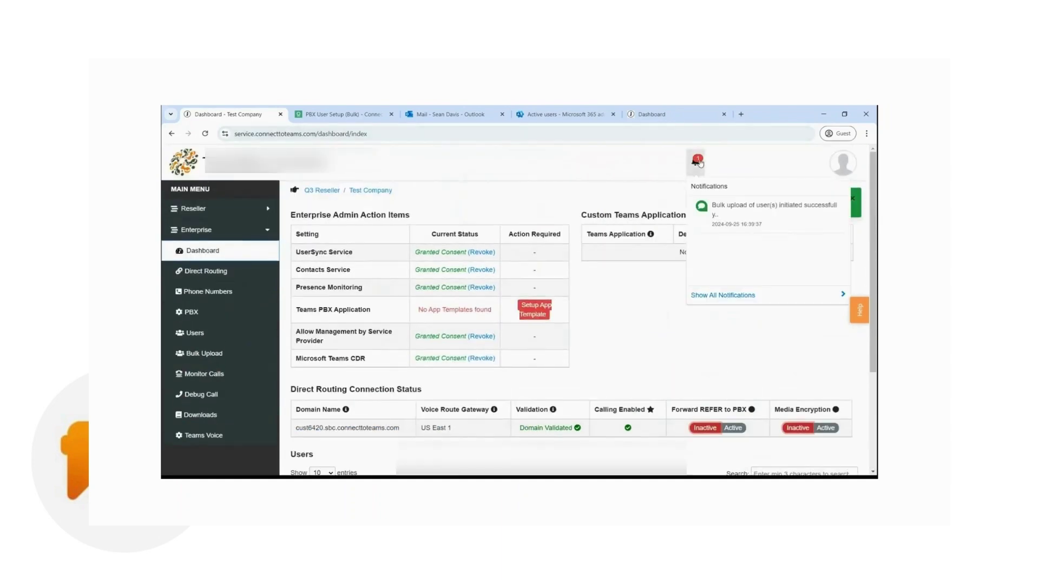
{"action": "left_click", "coordinate": [660, 283]}
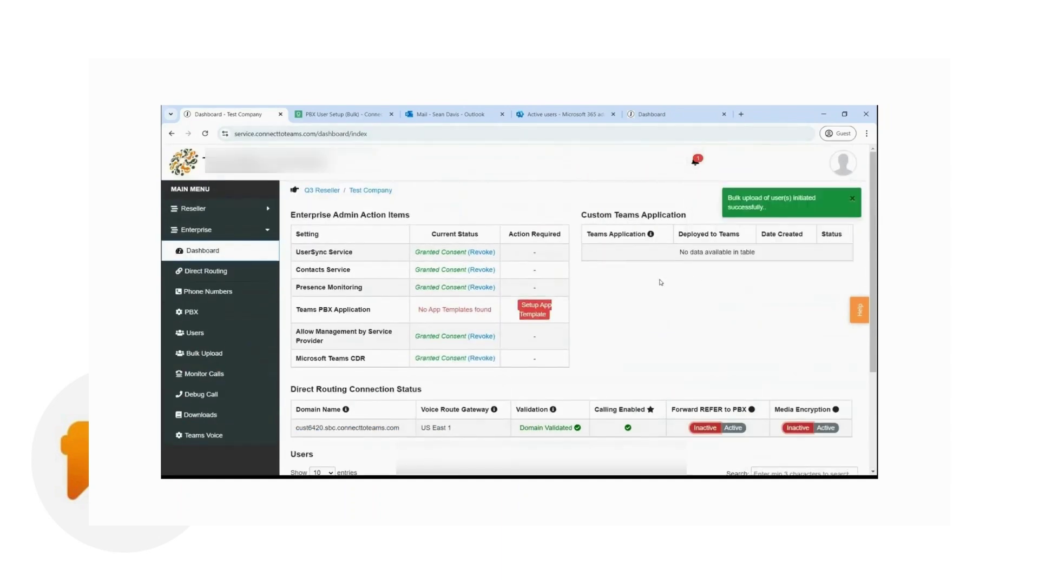
{"action": "scroll", "coordinate": [671, 298], "scroll_direction": "down", "scroll_amount": 3}
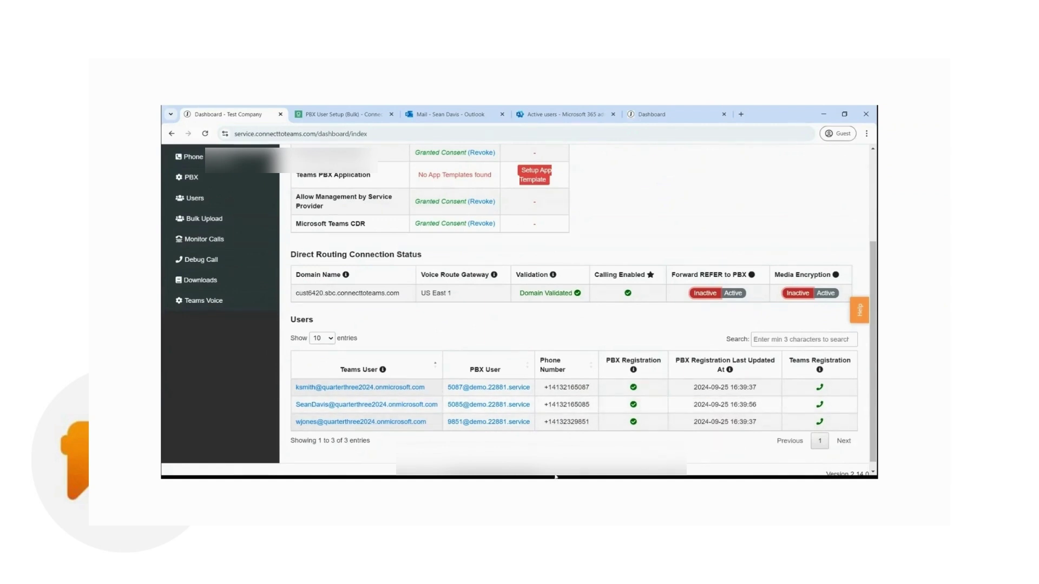
- Read the Bulk Enterprise Users Provisioning Status email in Outlook and return to the Test Company dashboard
{"action": "key", "text": "ctrl+3"}
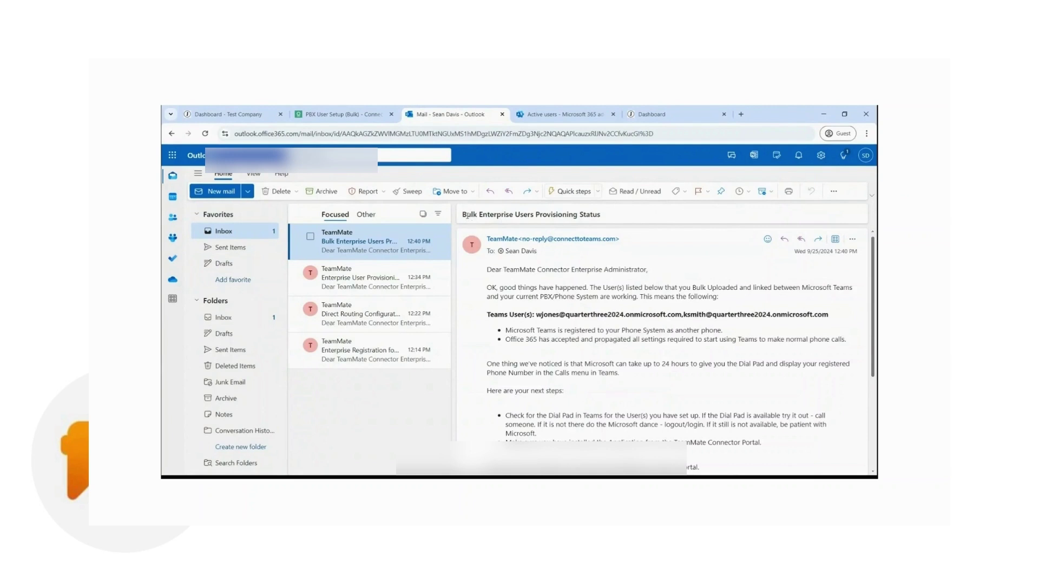
{"action": "left_click_drag", "start_coordinate": [464, 216], "coordinate": [605, 218]}
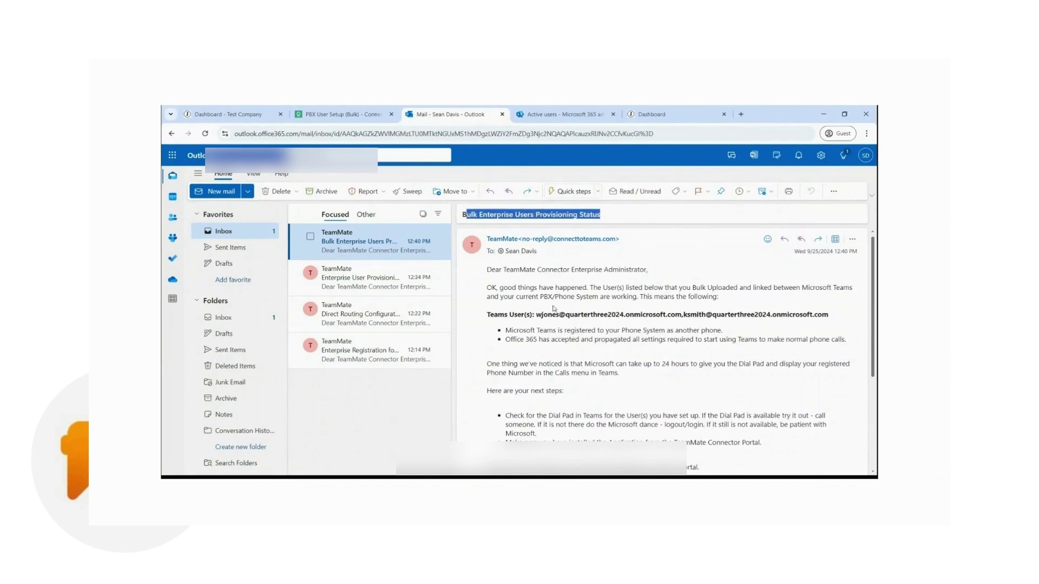
{"action": "left_click", "coordinate": [524, 310]}
{"action": "left_click_drag", "start_coordinate": [497, 315], "coordinate": [706, 315]}
{"action": "left_click", "coordinate": [705, 314]}
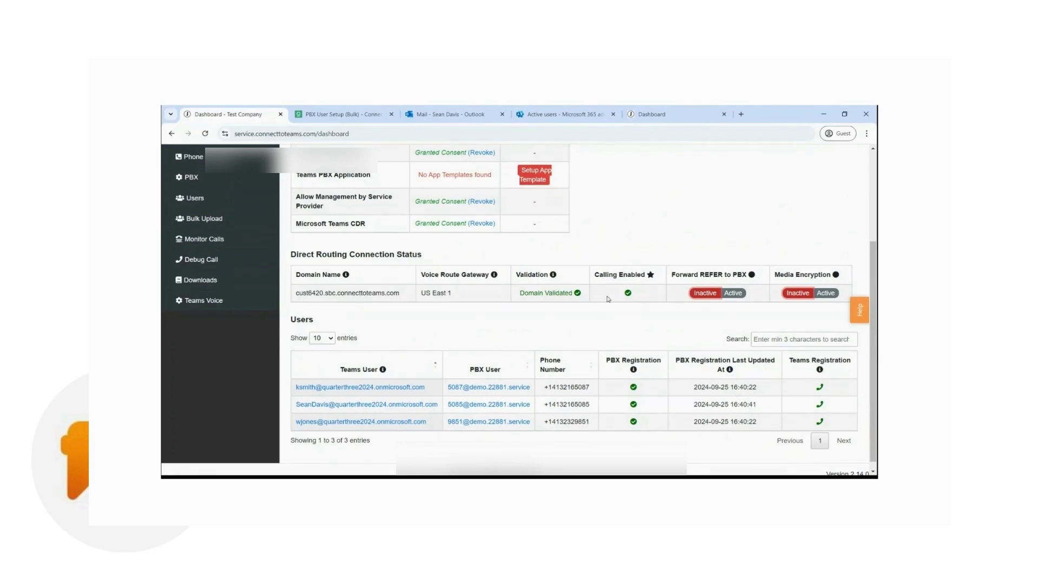
{"action": "scroll", "coordinate": [602, 303], "scroll_direction": "up", "scroll_amount": 1}
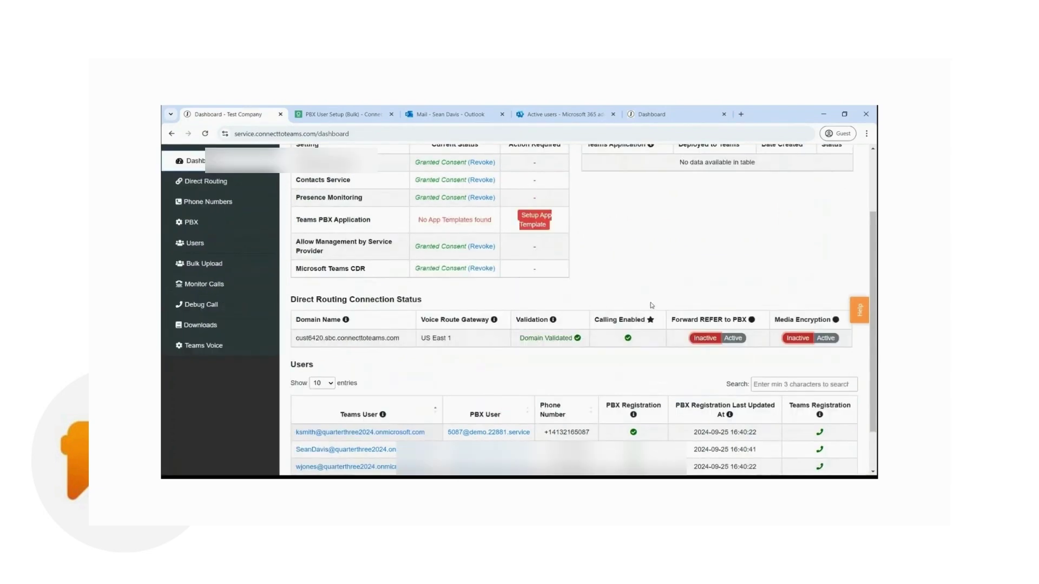
- Review the provisioned users on the Test Company dashboard, then switch to Microsoft Teams and check which account is signed in
{"action": "scroll", "coordinate": [653, 305], "scroll_direction": "down", "scroll_amount": 1}
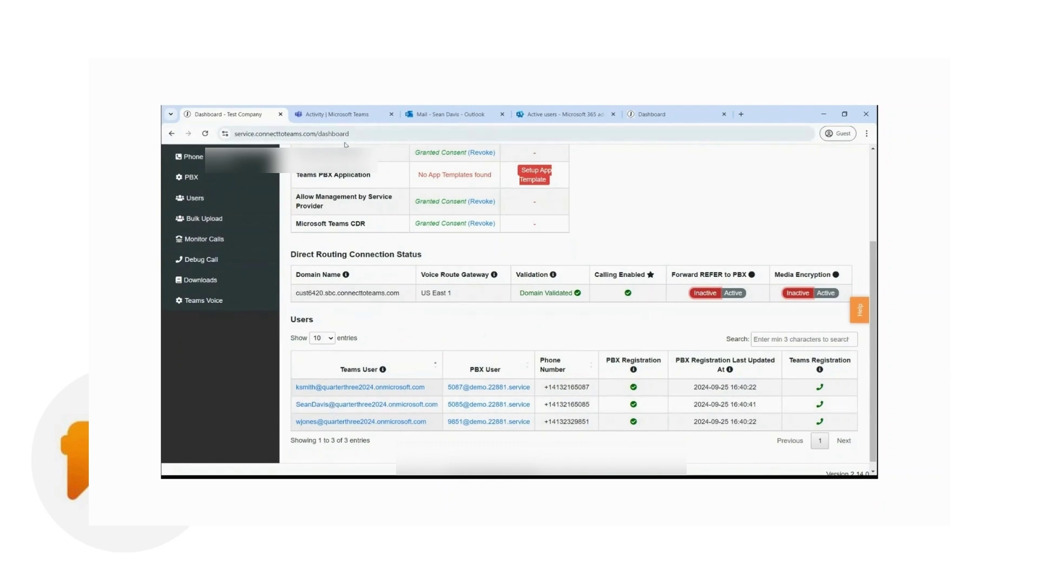
{"action": "left_click", "coordinate": [338, 115]}
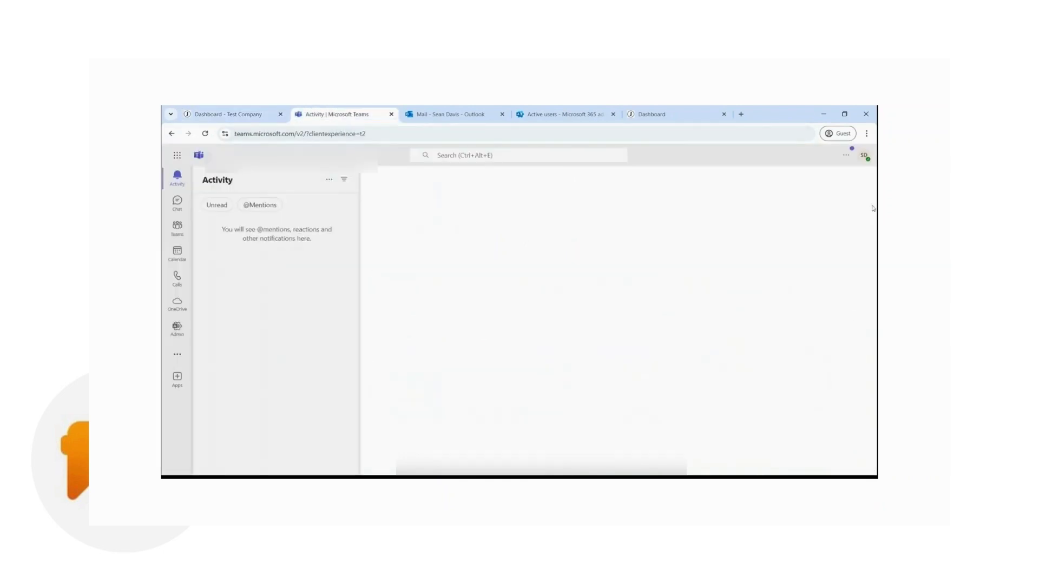
{"action": "left_click", "coordinate": [864, 155]}
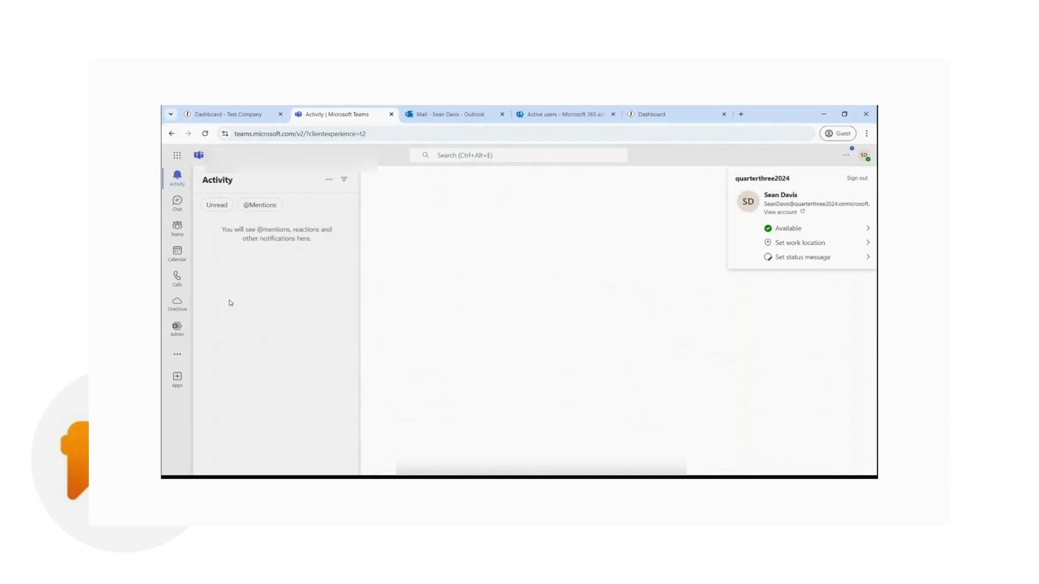
- View the work number under the Teams Calls dial pad and compare it with the user's phone number on the Test Company dashboard
{"action": "left_click", "coordinate": [176, 278]}
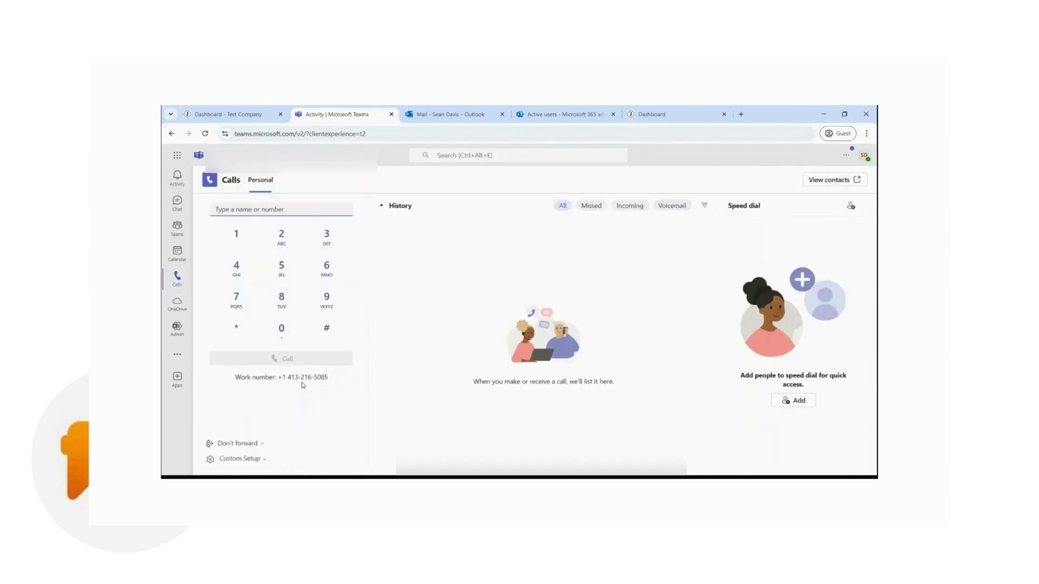
{"action": "left_click_drag", "start_coordinate": [287, 379], "coordinate": [326, 380]}
{"action": "left_click", "coordinate": [326, 379]}
{"action": "left_click", "coordinate": [236, 119]}
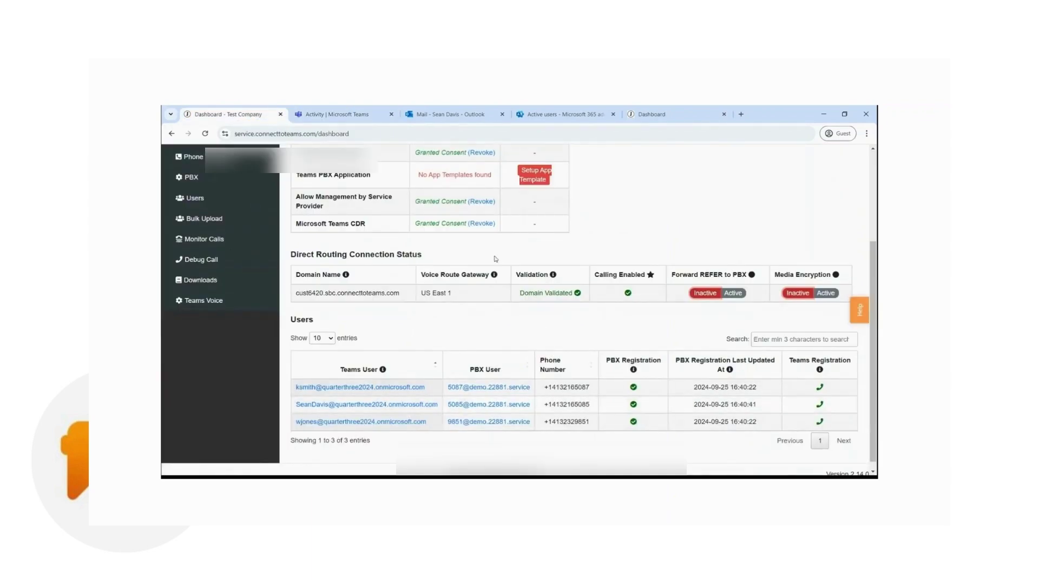
{"action": "left_click", "coordinate": [339, 121]}
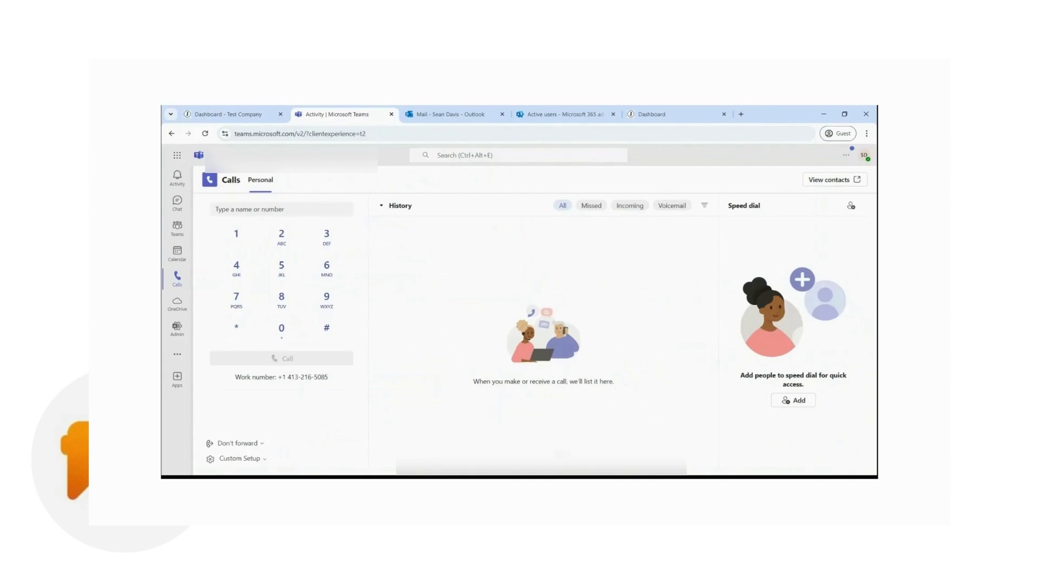